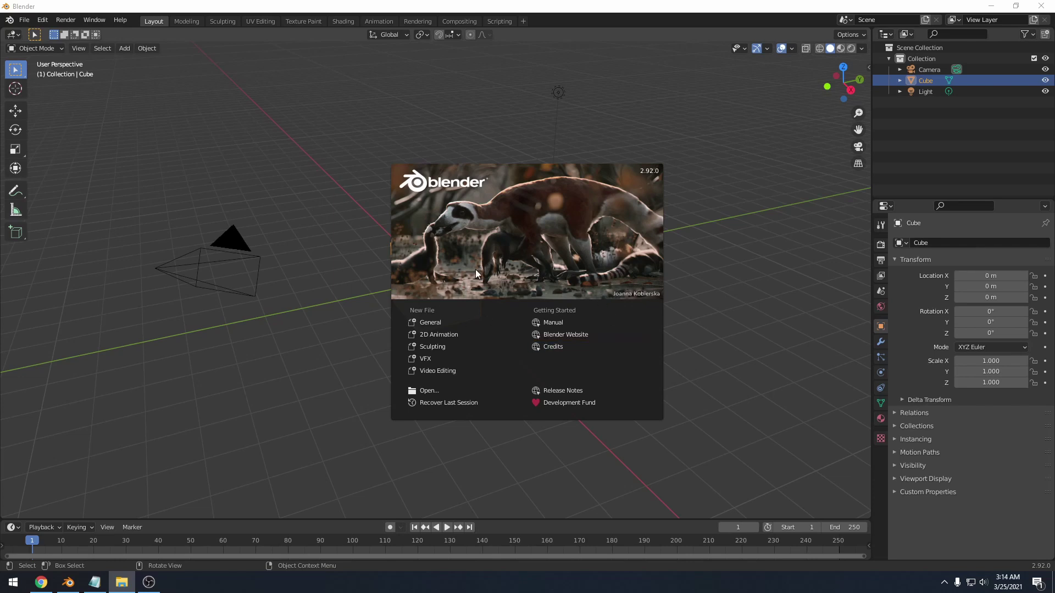
- Start a General scene and look over the default camera and light
left_click(438, 323)
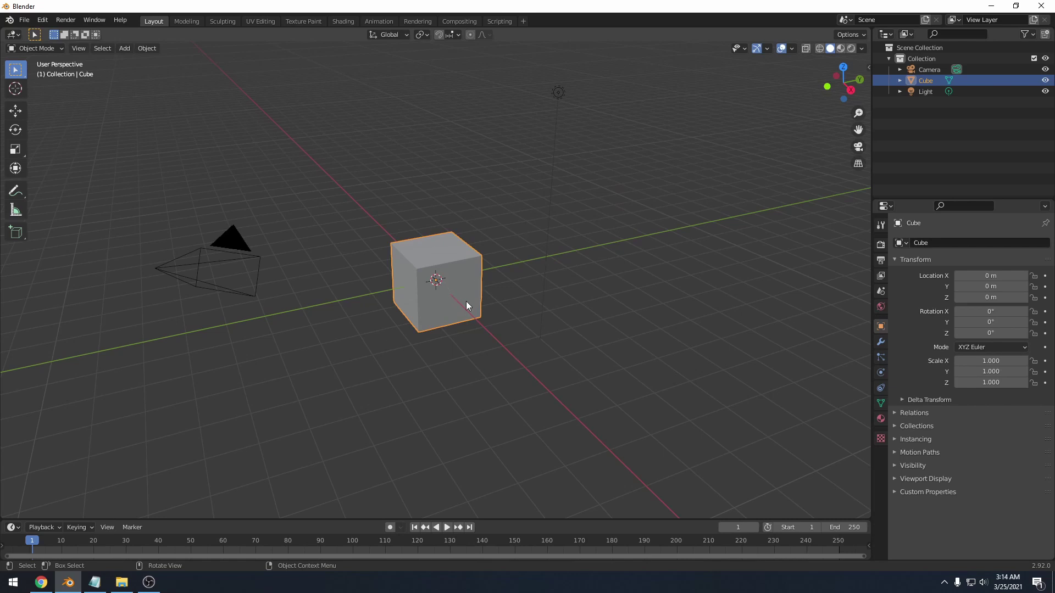
mouse_move(584, 325)
middle_mouse_down()
mouse_move(564, 380)
mouse_move(588, 329)
middle_mouse_up()
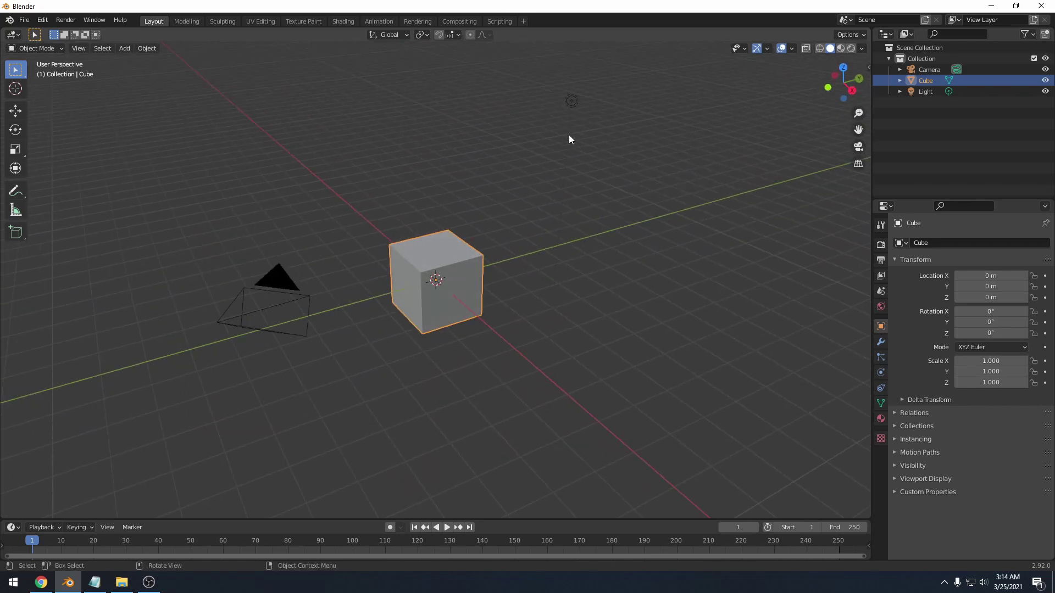
left_click(571, 103)
left_click(284, 282)
middle_click_drag(285, 283, 631, 292)
left_click(637, 294)
middle_click_drag(700, 311, 671, 293)
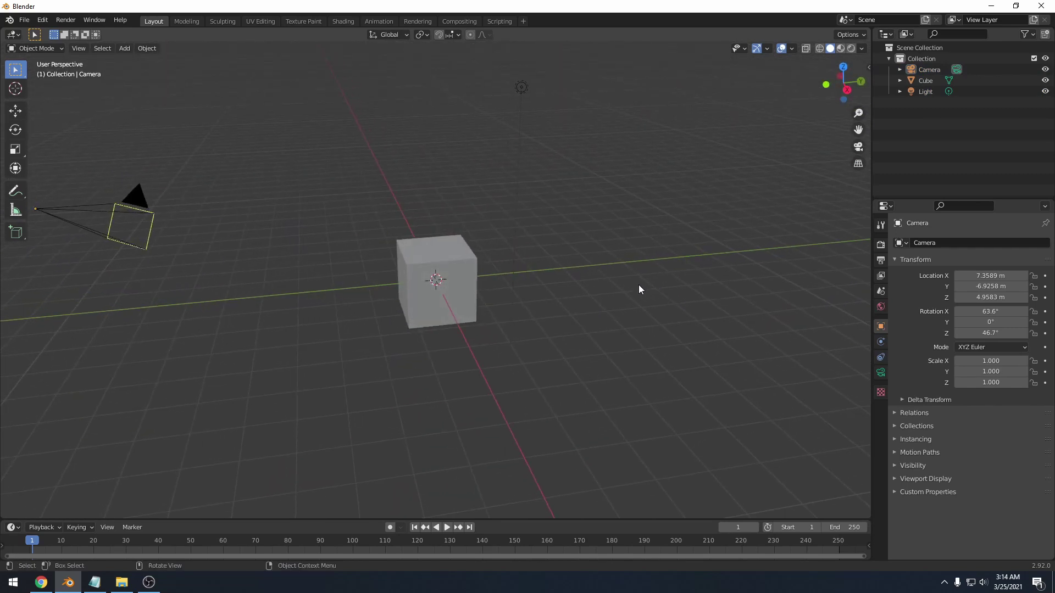
- Delete the default cube
left_click(454, 259)
mouse_move(619, 256)
middle_mouse_down()
mouse_move(645, 256)
mouse_move(609, 253)
middle_mouse_up()
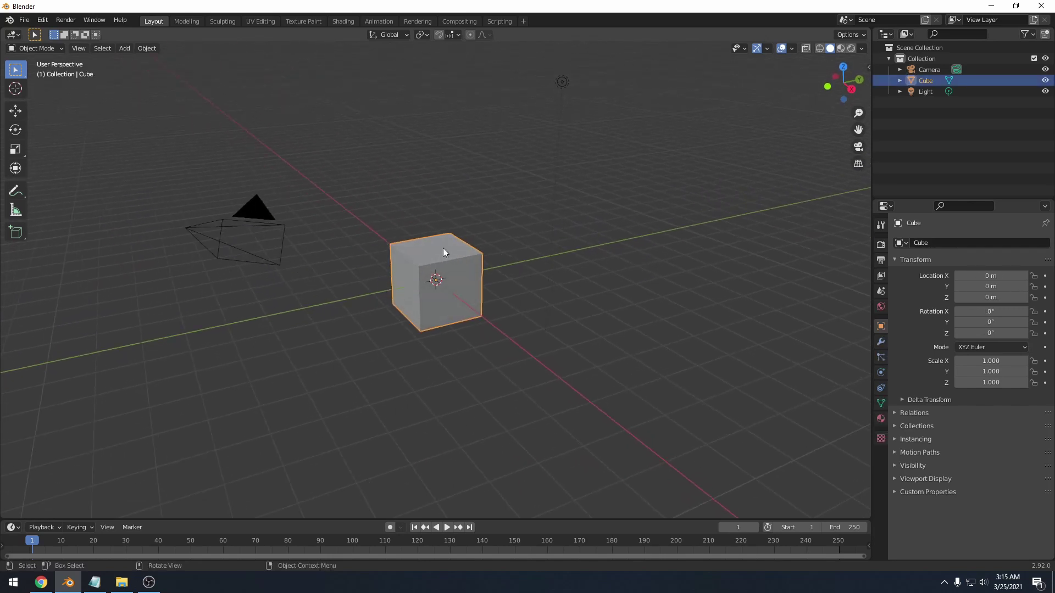
key("x")
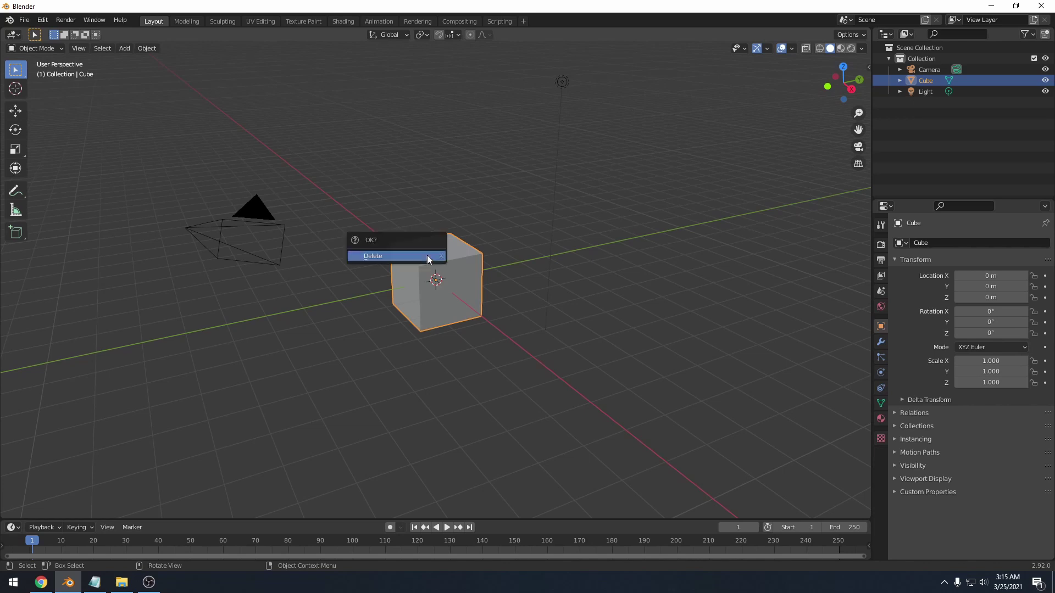
left_click(421, 256)
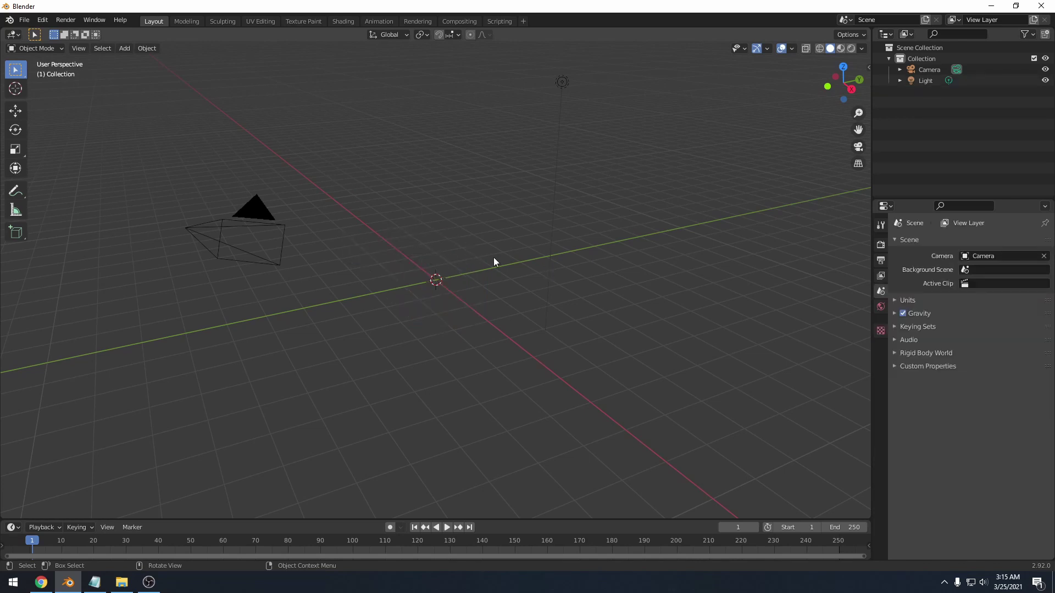
- Import the Godzilla.stl file as an STL model
left_click(27, 23)
mouse_move(70, 177)
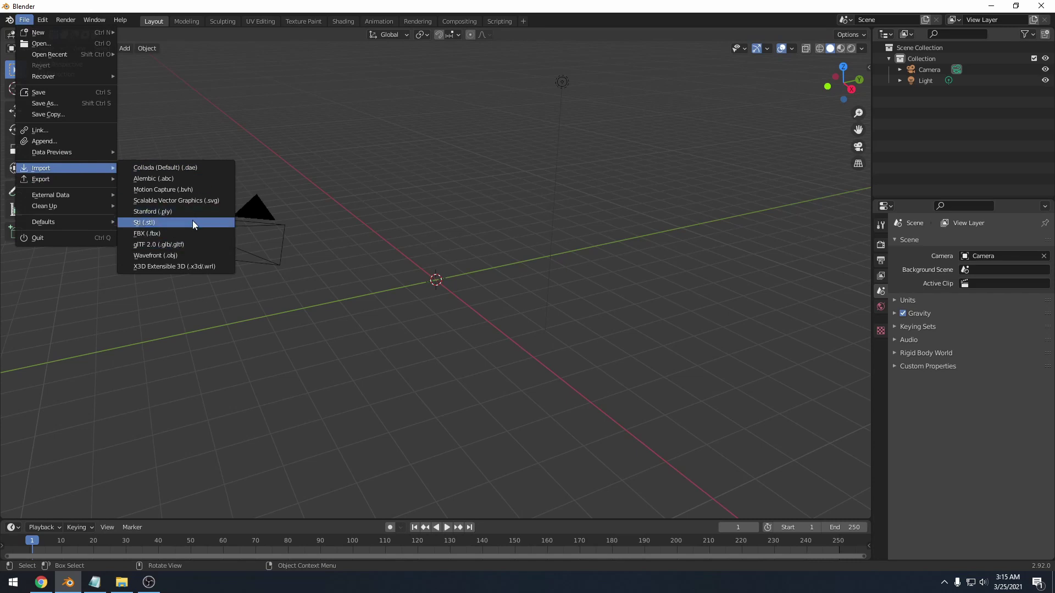
left_click(156, 223)
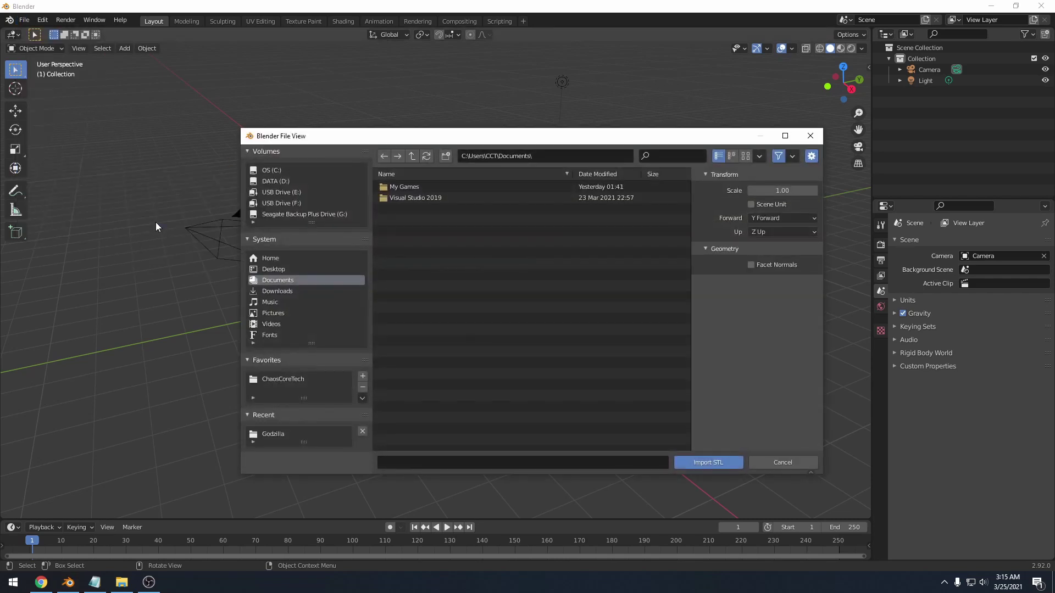
left_click(416, 242)
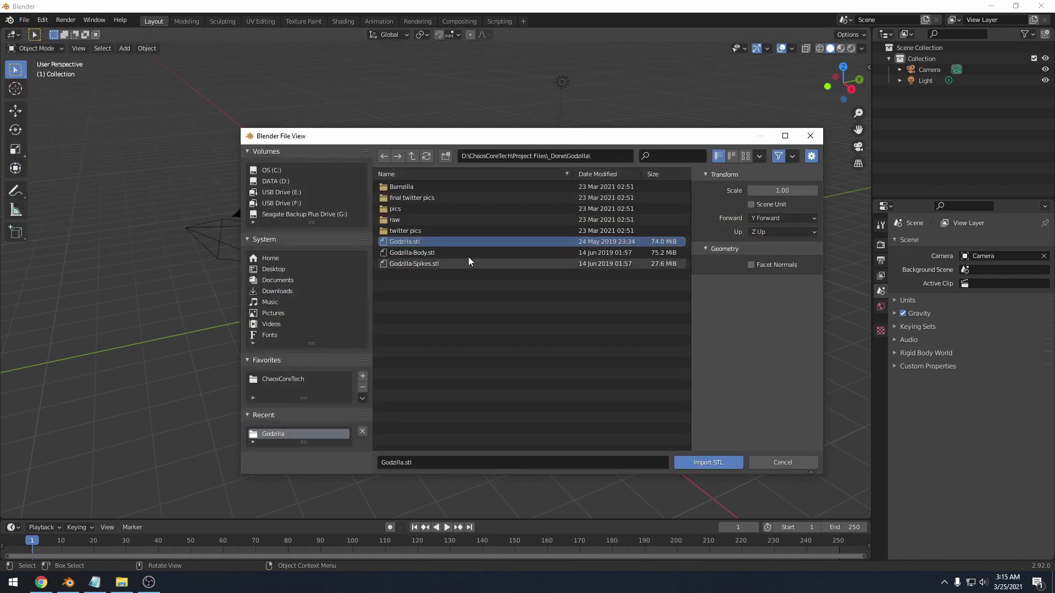
left_click(714, 463)
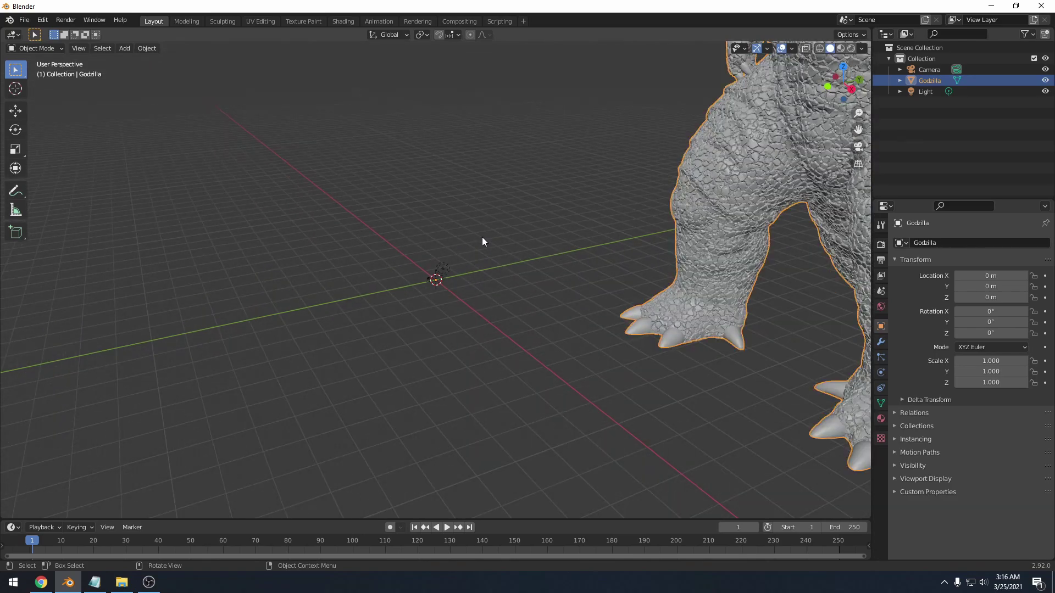
- Scale Godzilla down to 0.053 toward the origin
middle_click_drag(482, 241, 450, 282)
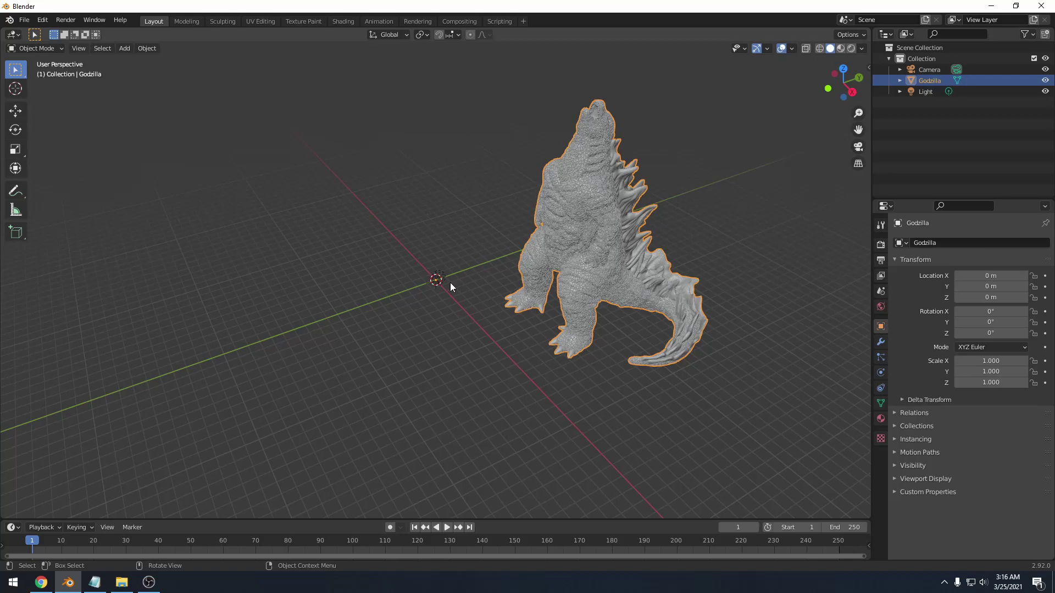
scroll(446, 307, "up", 6)
middle_click_drag(460, 320, 440, 282)
scroll(439, 282, "up", 3)
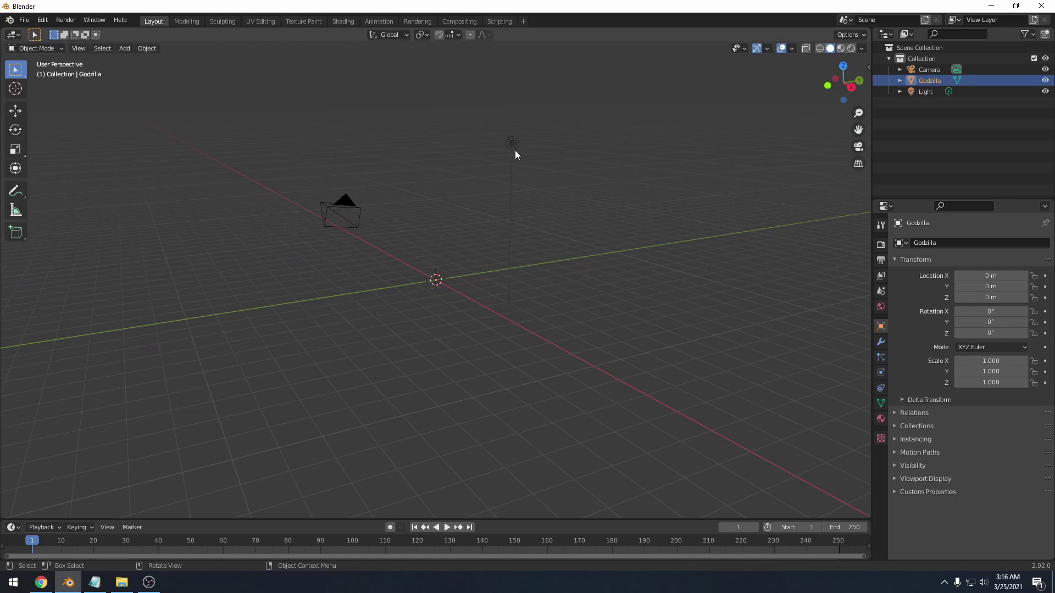
middle_click_drag(512, 271, 563, 255)
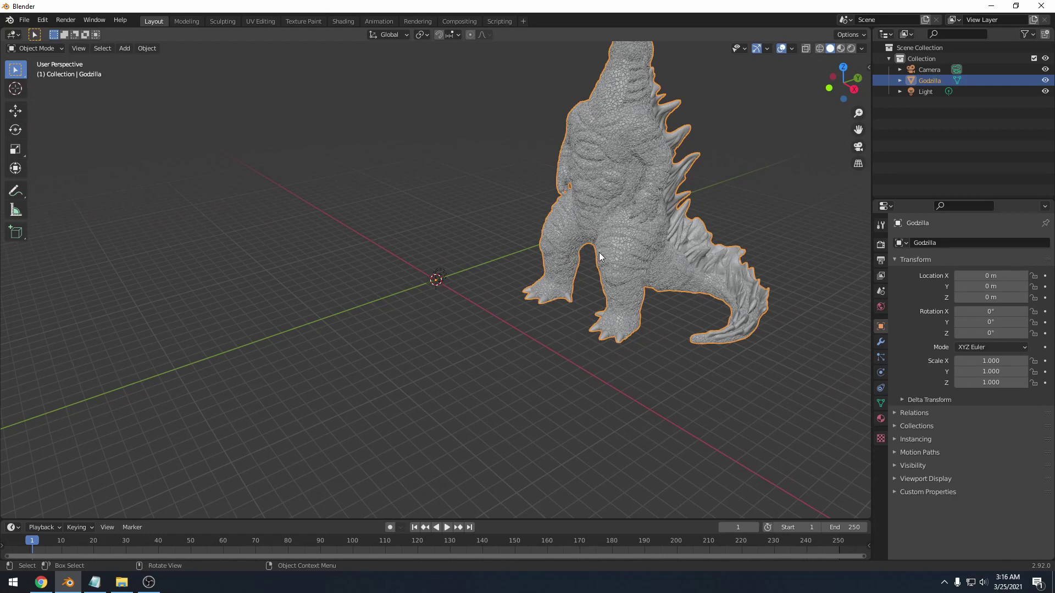
key("s")
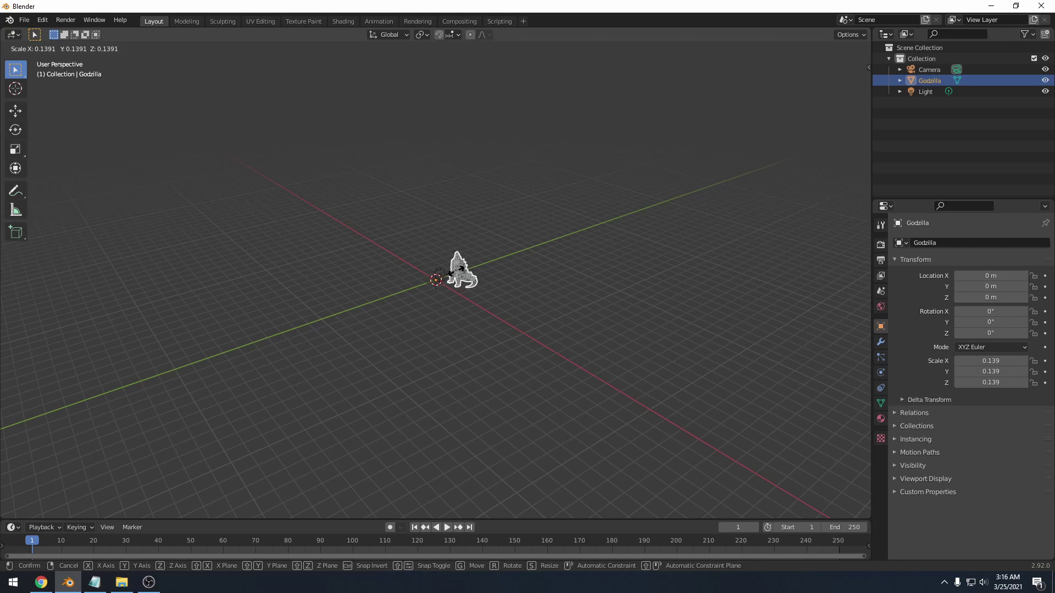
left_click(448, 275)
- Move the shrunken Godzilla to a new position in the scene
scroll(473, 296, "up", 5)
middle_click_drag(472, 297, 552, 313)
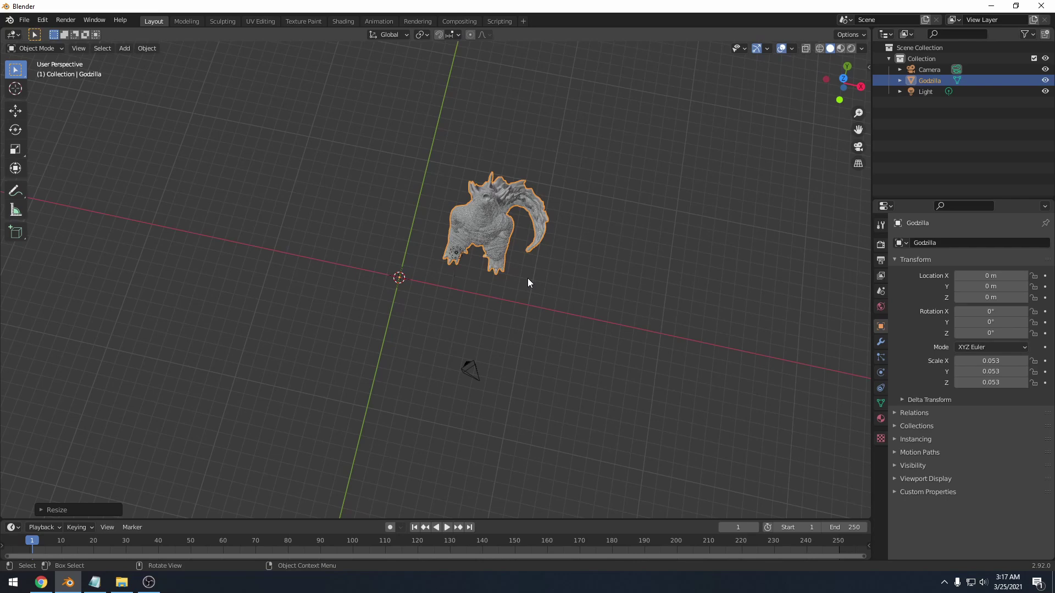
key("g")
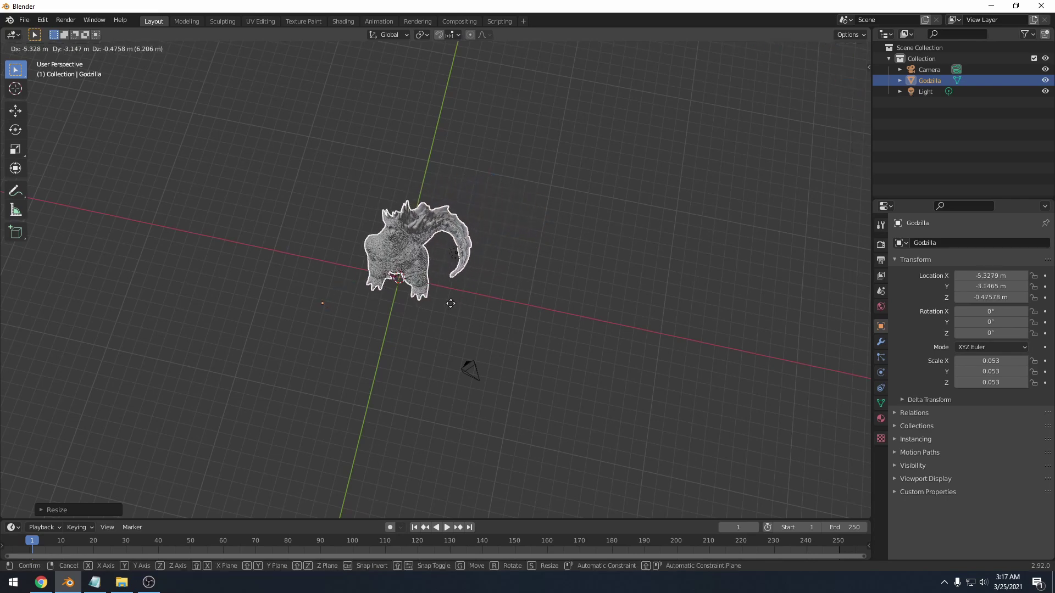
left_click(450, 303)
middle_click_drag(450, 303, 462, 266)
scroll(462, 266, "up", 3)
middle_click_drag(610, 294, 621, 302)
- In front view, raise Godzilla along Z to 0.006074 m so its feet touch the grid
key("KP_1")
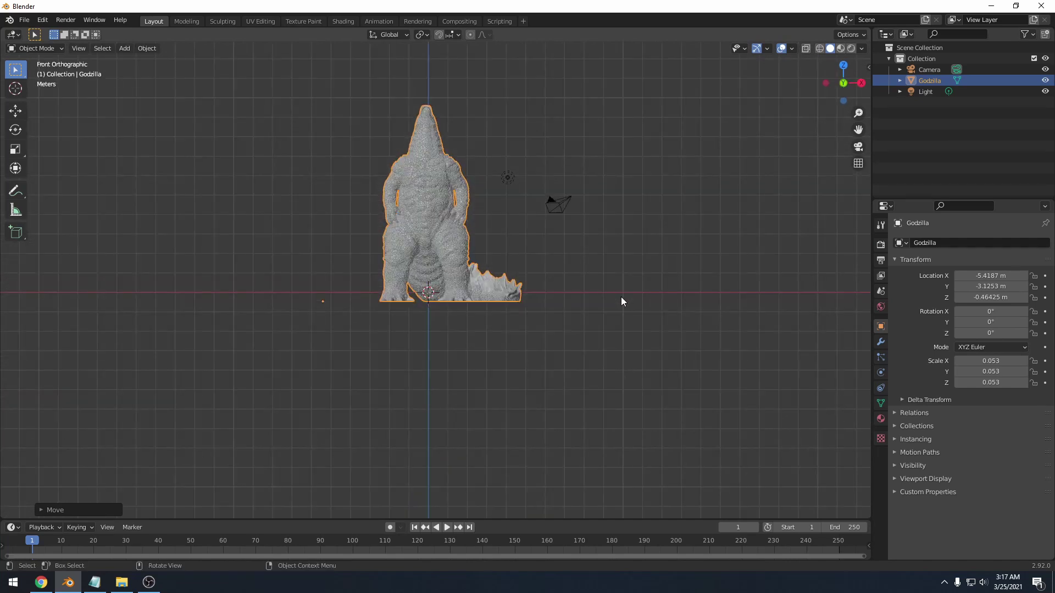
scroll(607, 314, "up", 2)
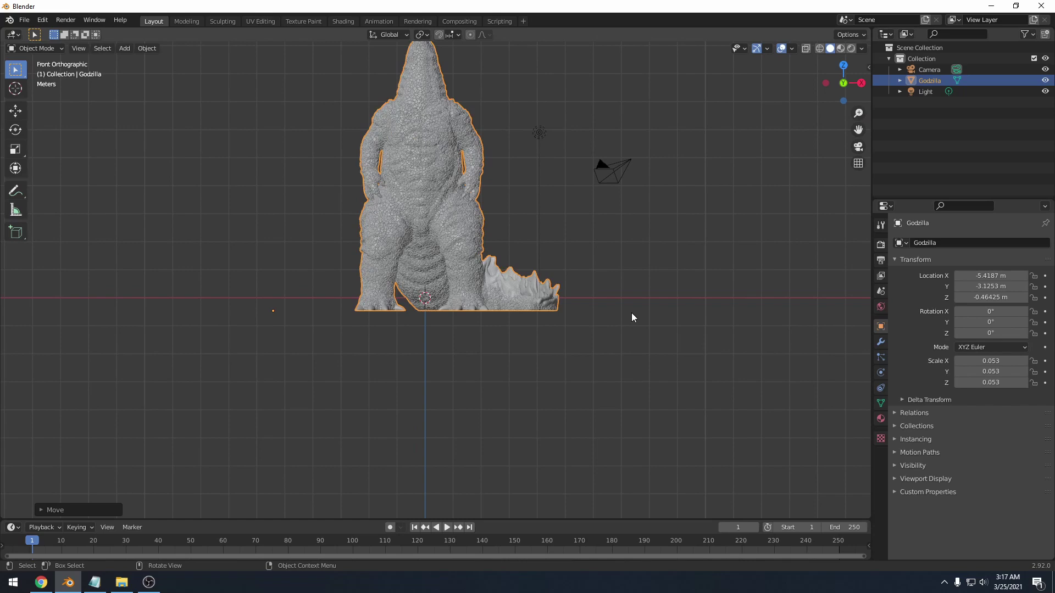
key("g")
key("z")
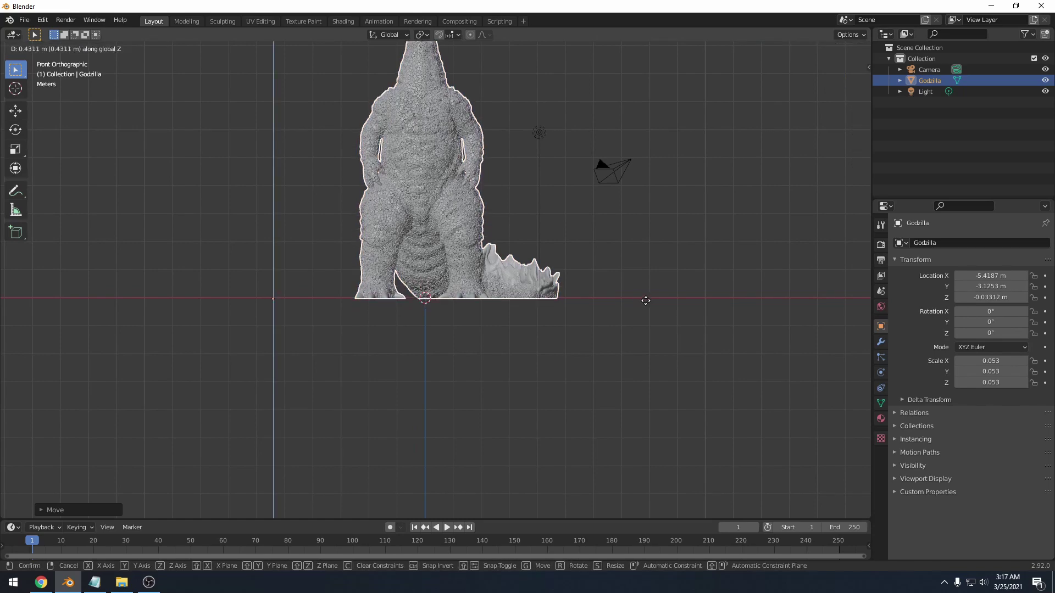
left_click(647, 299)
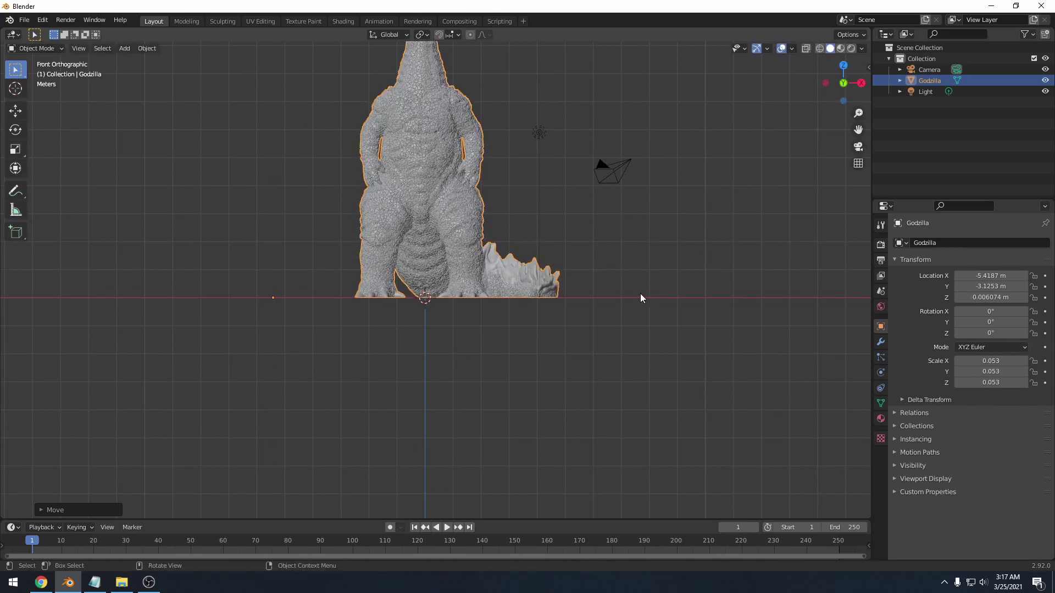
scroll(639, 293, "down", 3)
middle_click_drag(628, 287, 549, 307)
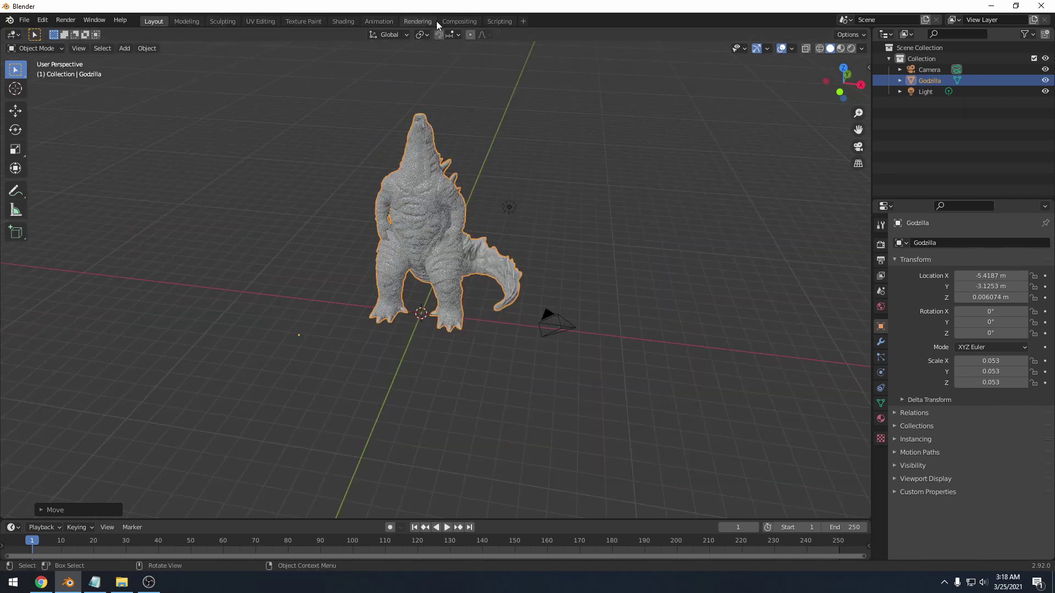
- Switch to the Animation workspace and select the camera
left_click(382, 22)
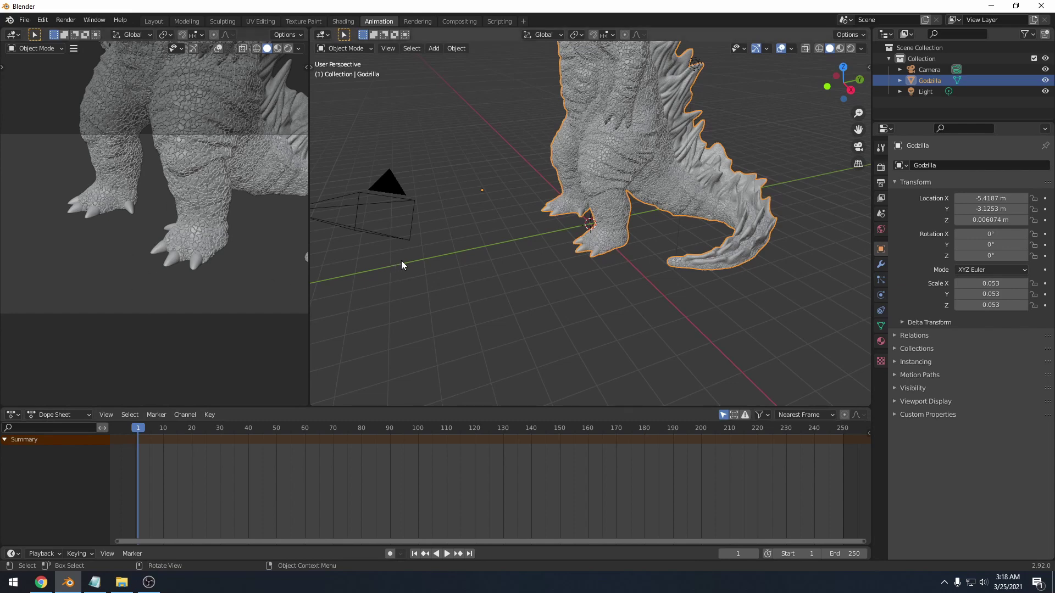
left_click(387, 187)
mouse_move(471, 229)
middle_mouse_down()
mouse_move(517, 225)
mouse_move(490, 229)
middle_mouse_up()
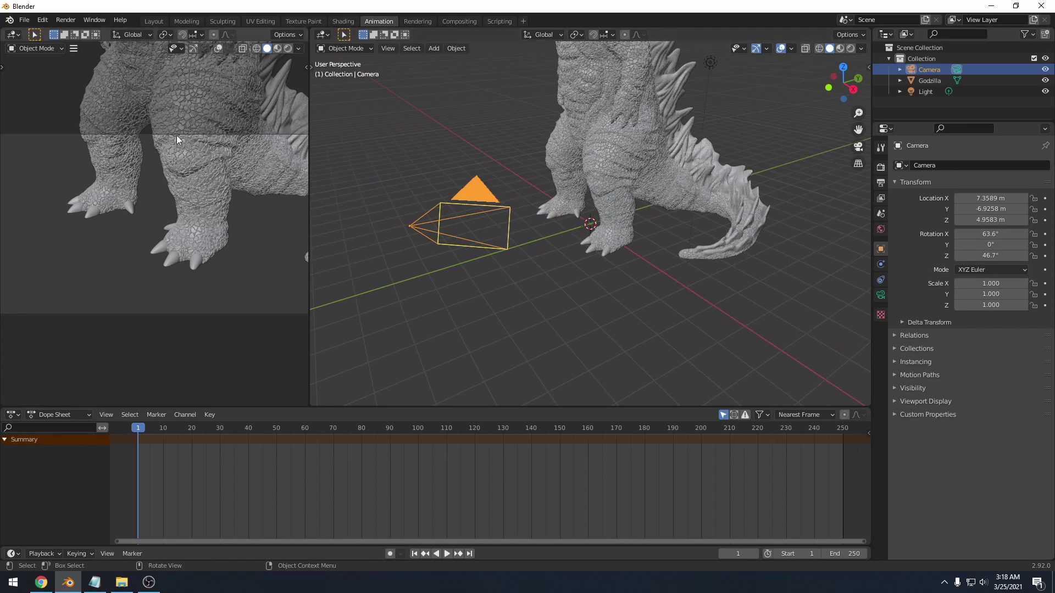
middle_click_drag(477, 225, 519, 218)
- Select and frame Godzilla, then select the light
left_click(601, 200)
key("KP_Decimal")
scroll(654, 219, "up", 4)
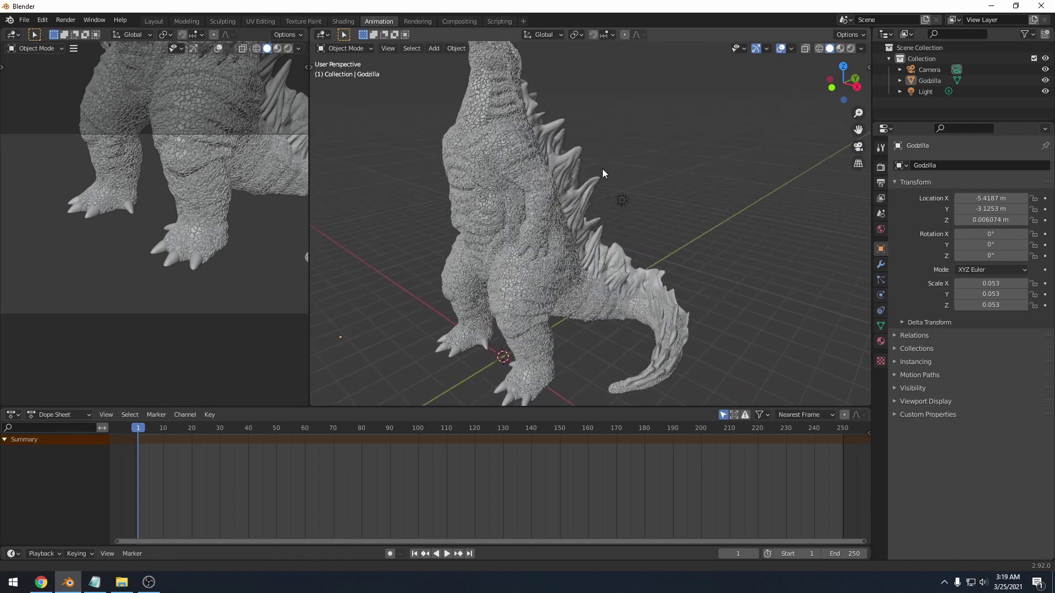
left_click(616, 191)
middle_click_drag(617, 191, 588, 233)
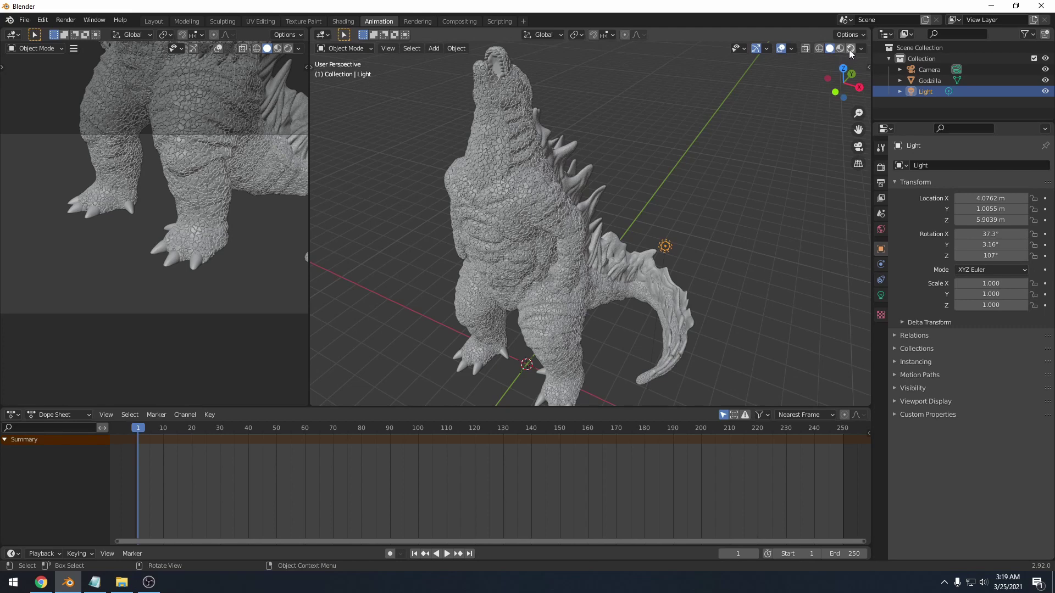
- View Godzilla in wireframe shading, then switch back to solid shading
left_click(820, 48)
middle_click_drag(661, 128, 655, 137)
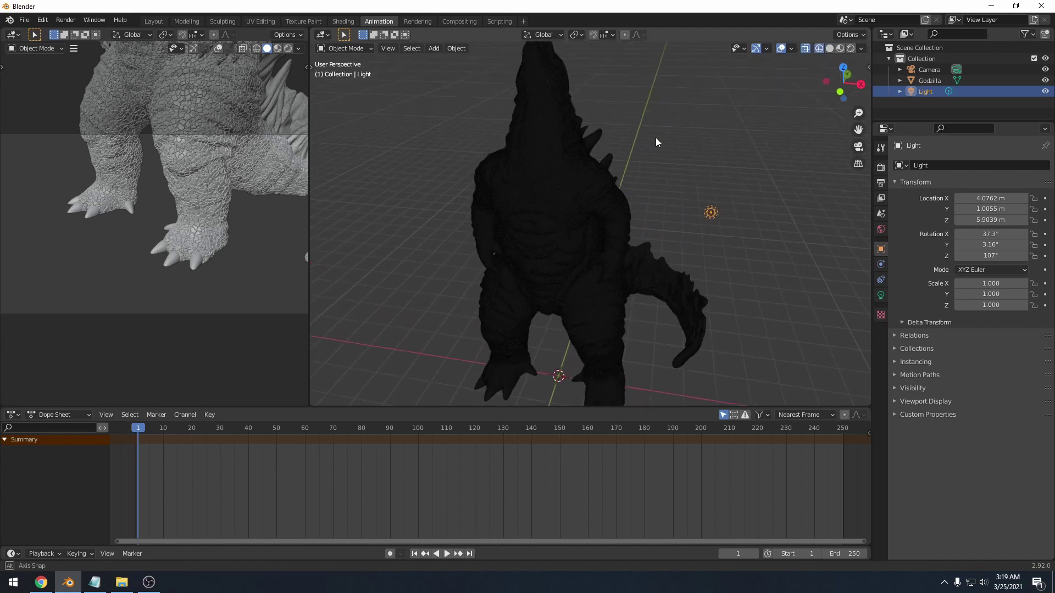
scroll(591, 166, "up", 5)
scroll(589, 170, "up", 10)
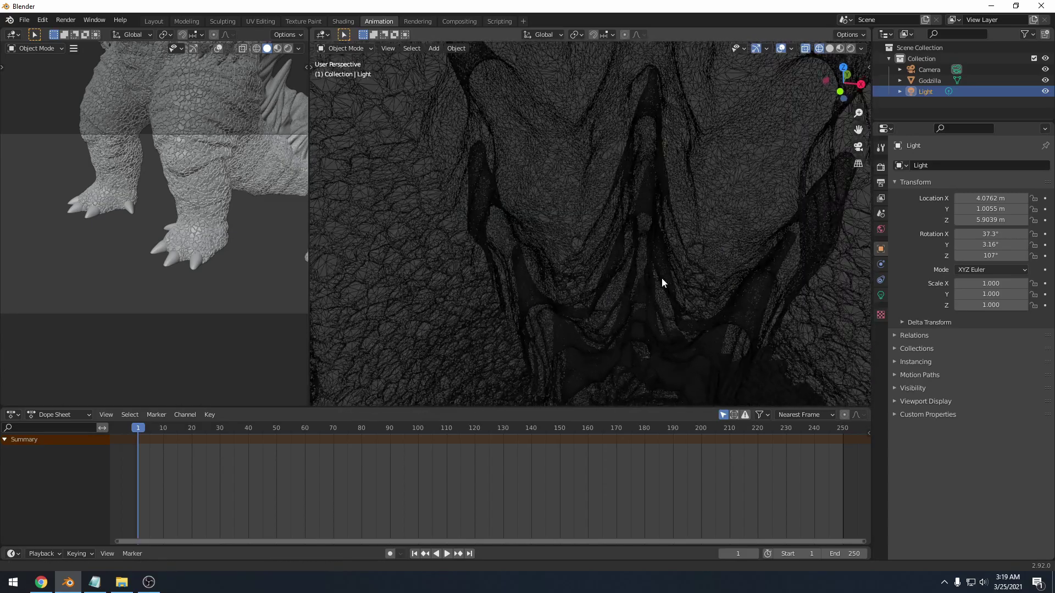
middle_click_drag(545, 170, 604, 179)
scroll(604, 173, "down", 5)
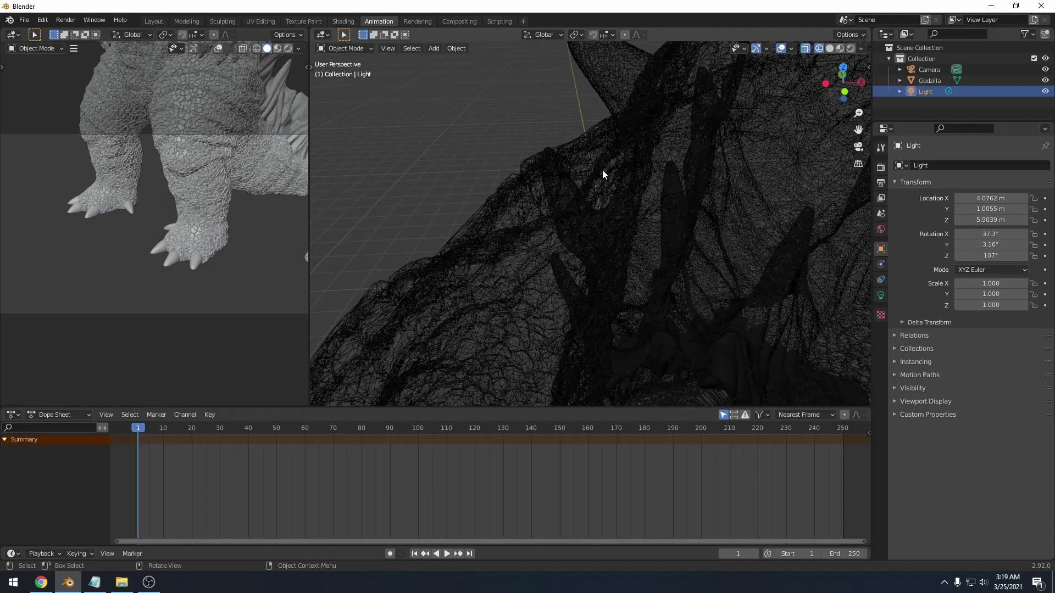
middle_click_drag(676, 181, 638, 184)
key("shift+z")
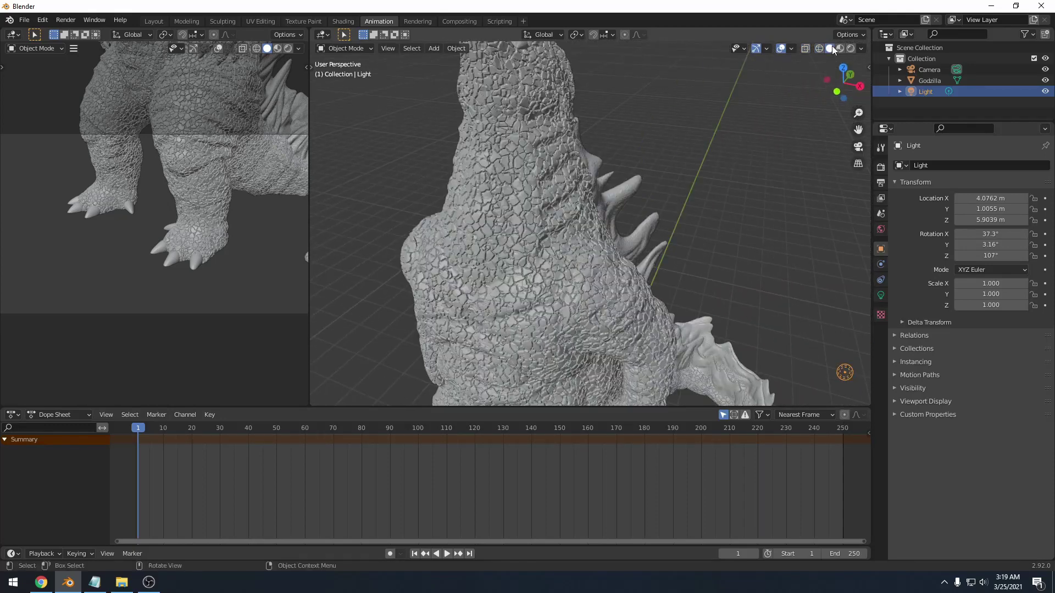
scroll(672, 190, "down", 5)
mouse_move(671, 183)
middle_mouse_down()
mouse_move(661, 206)
mouse_move(672, 190)
middle_mouse_up()
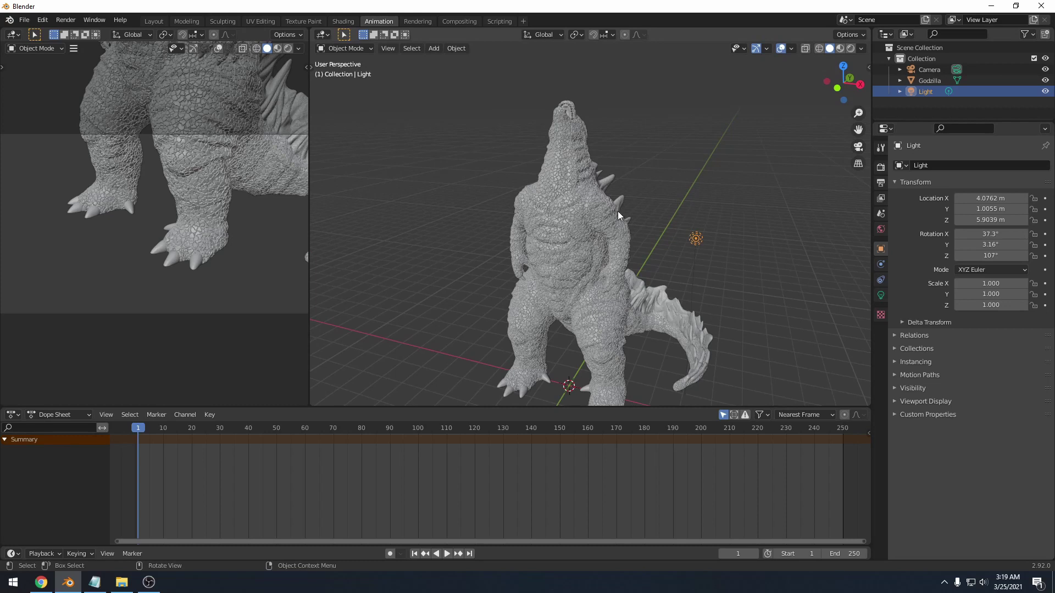
- Switch to Material Preview, then Rendered shading, to inspect the lighting on Godzilla
left_click(840, 48)
mouse_move(689, 193)
middle_mouse_down()
mouse_move(701, 192)
mouse_move(688, 163)
mouse_move(687, 176)
middle_mouse_up()
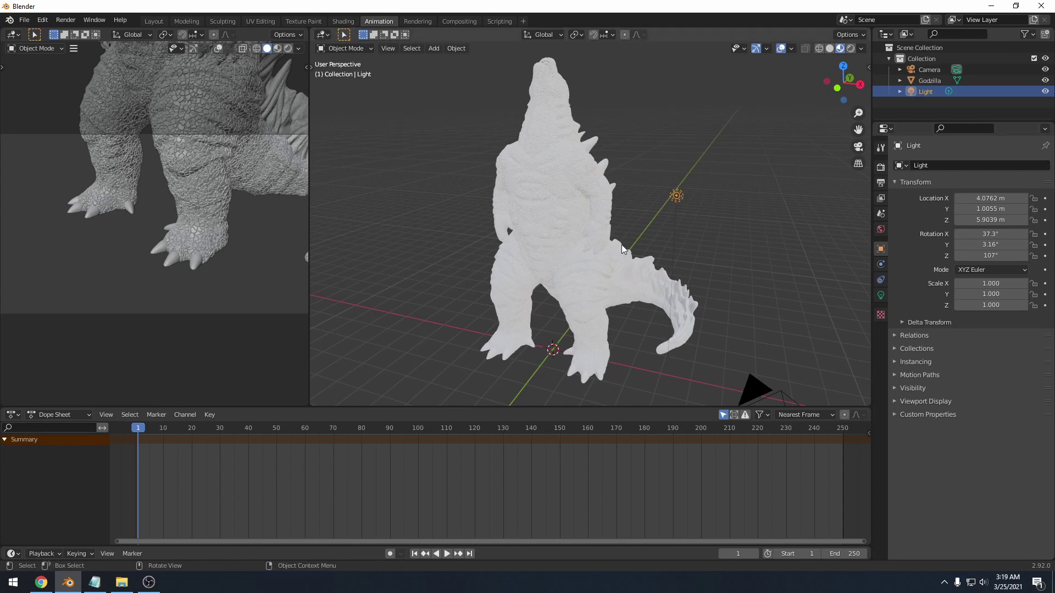
scroll(621, 245, "up", 4)
middle_click_drag(628, 209, 640, 229)
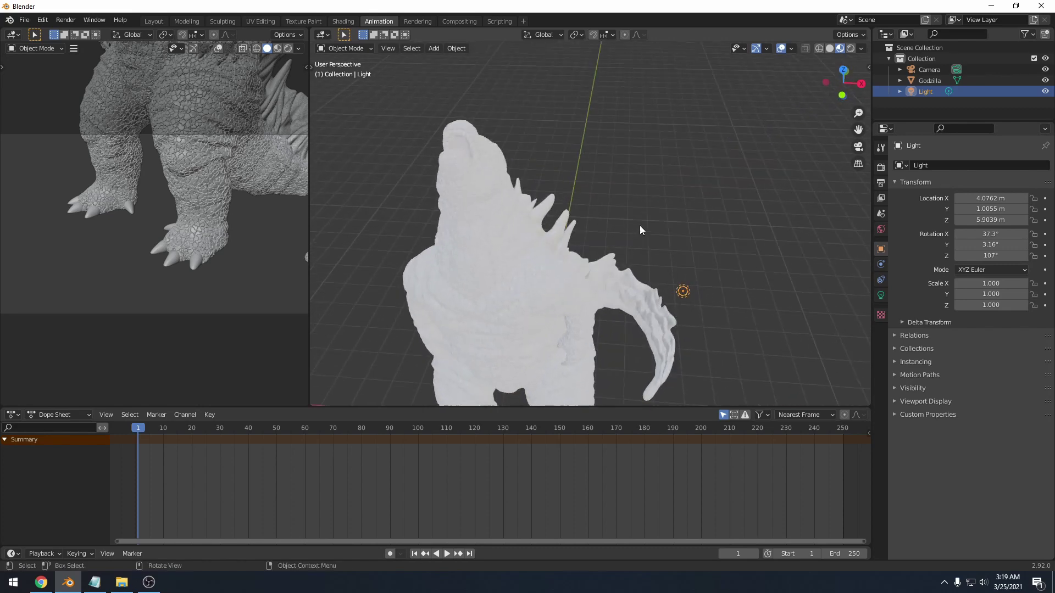
left_click(852, 47)
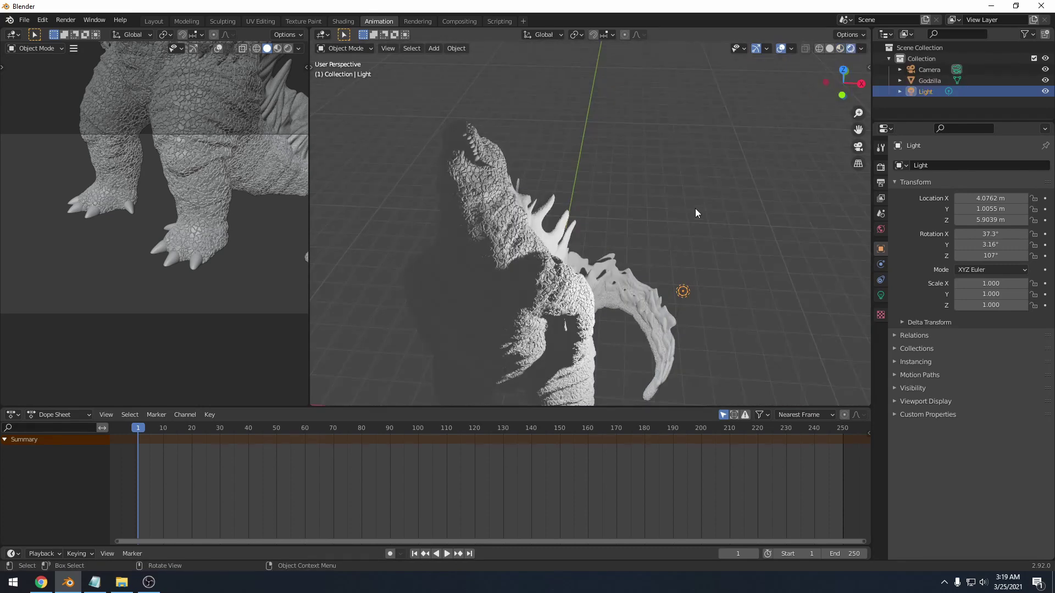
middle_click_drag(696, 210, 633, 169)
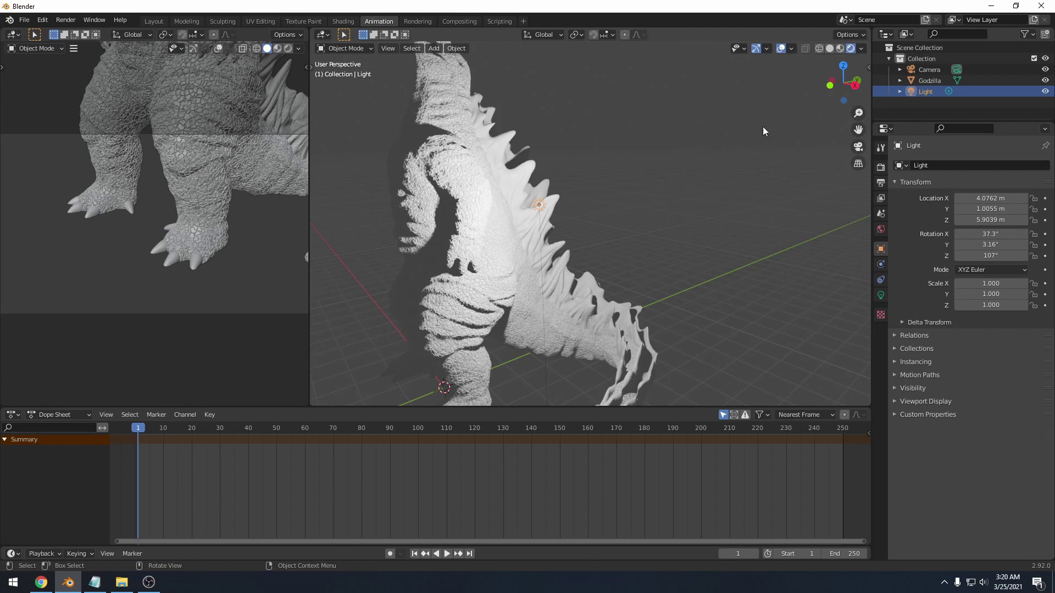
middle_click_drag(695, 183, 677, 232)
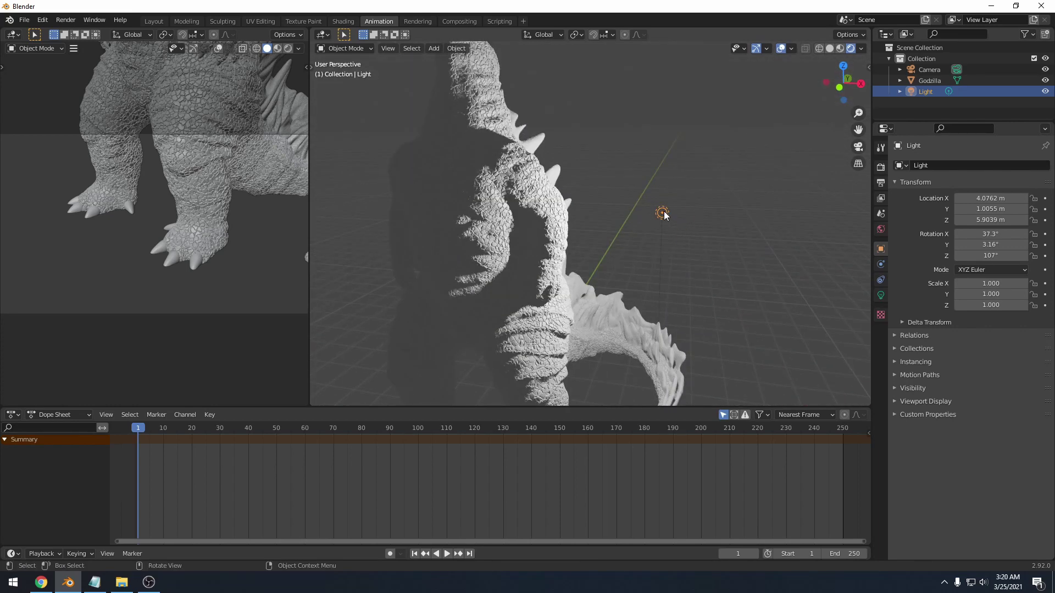
- Move the light beside Godzilla's back and set the left viewport to Rendered shading
left_click(671, 220)
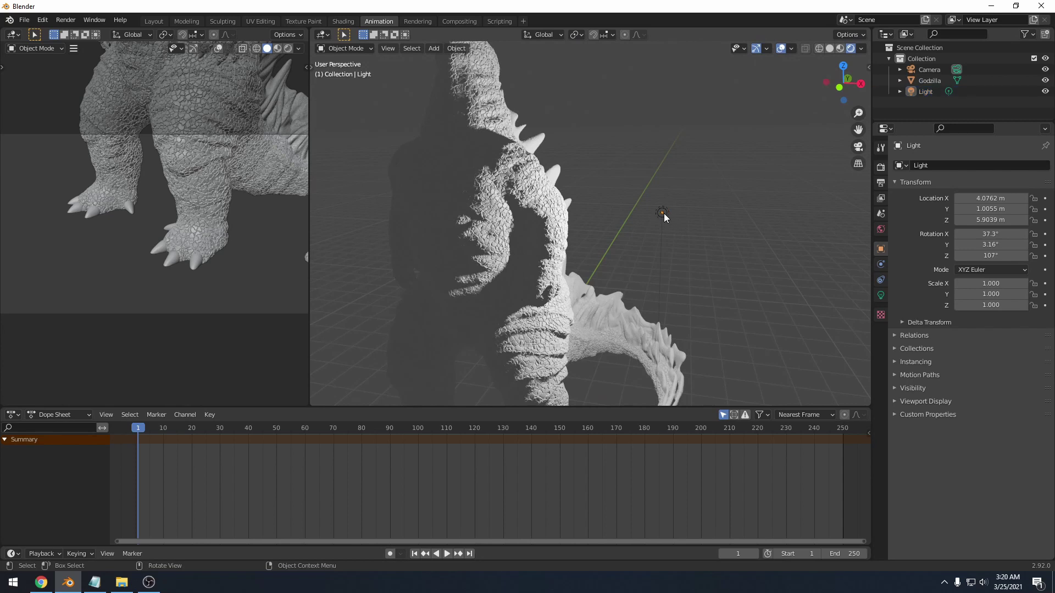
left_click(663, 214)
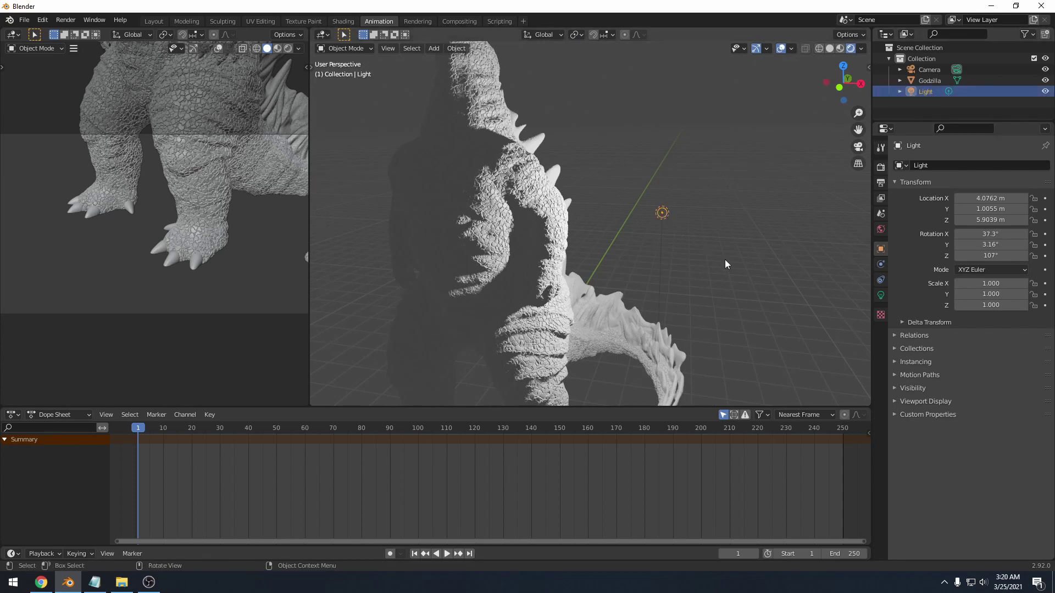
key("g")
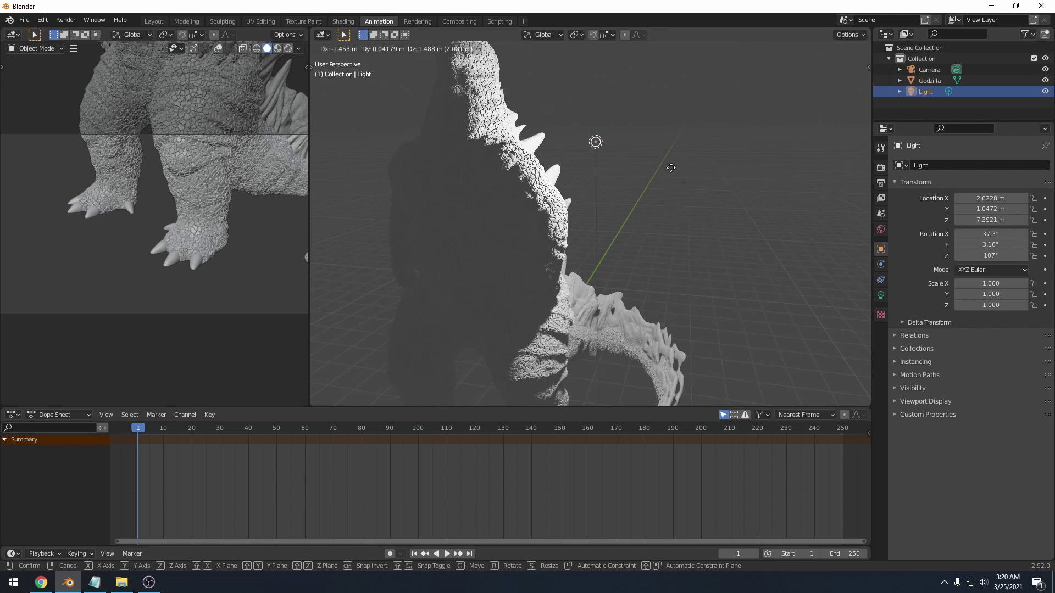
left_click(713, 257)
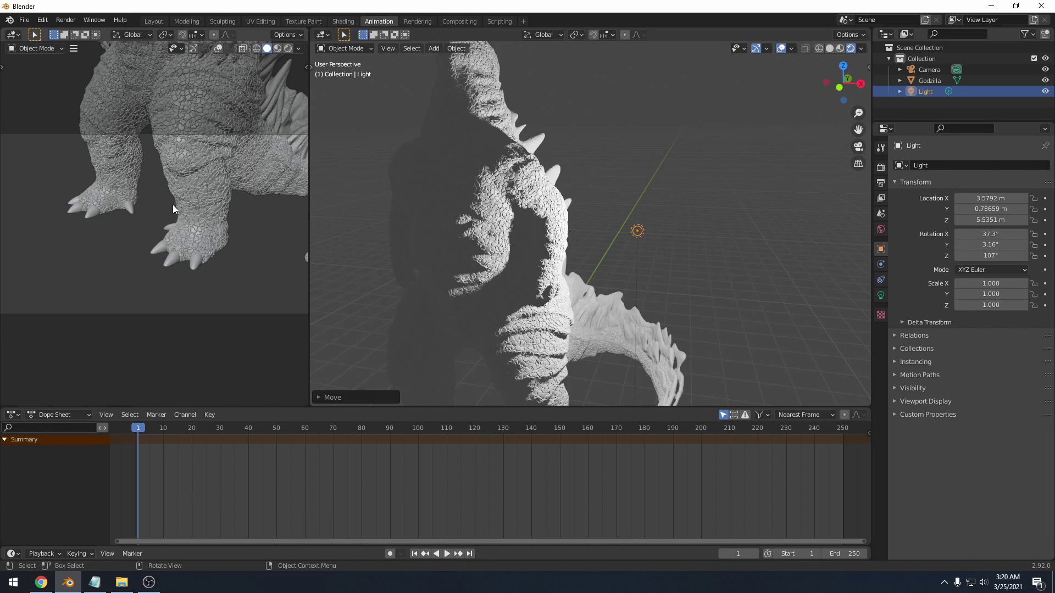
left_click(289, 49)
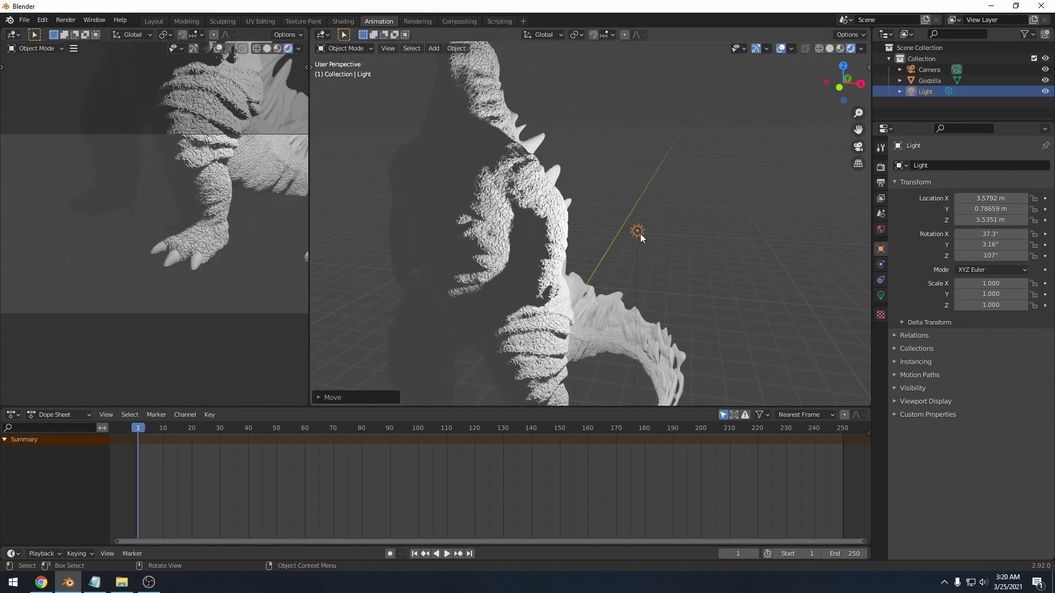
key("g")
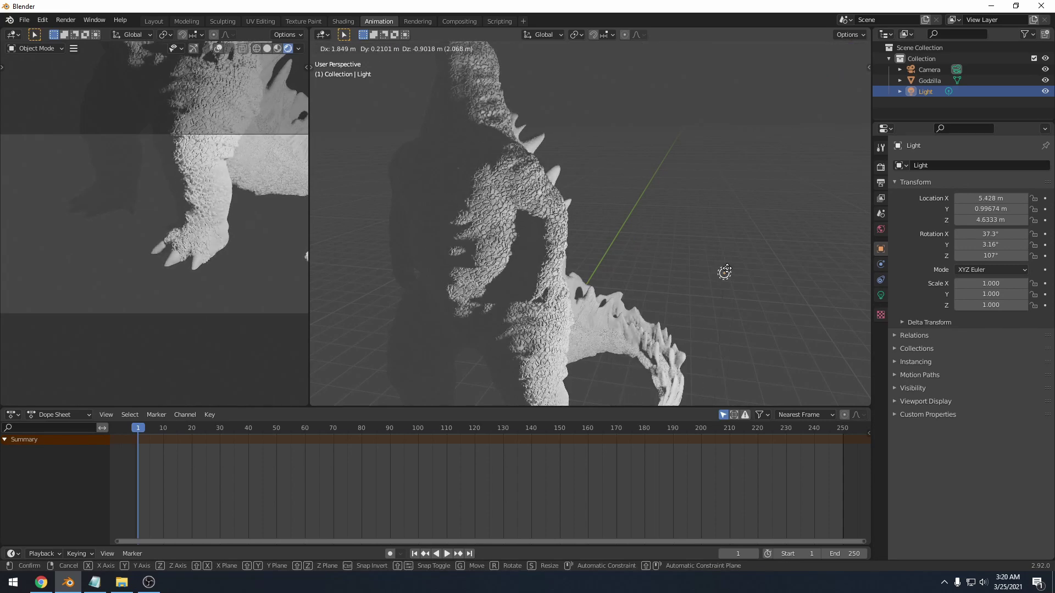
- Place the light, then select the camera and raise it to Z 11.254 m
left_click(654, 212)
scroll(676, 242, "down", 5)
left_click(705, 262)
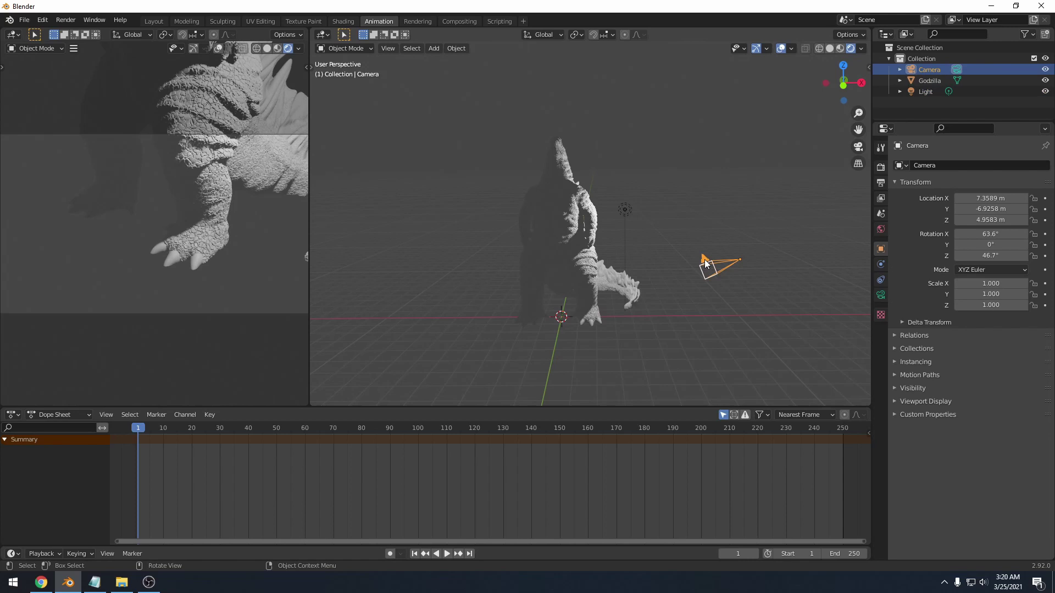
left_click(734, 280)
left_click(706, 265)
key("g")
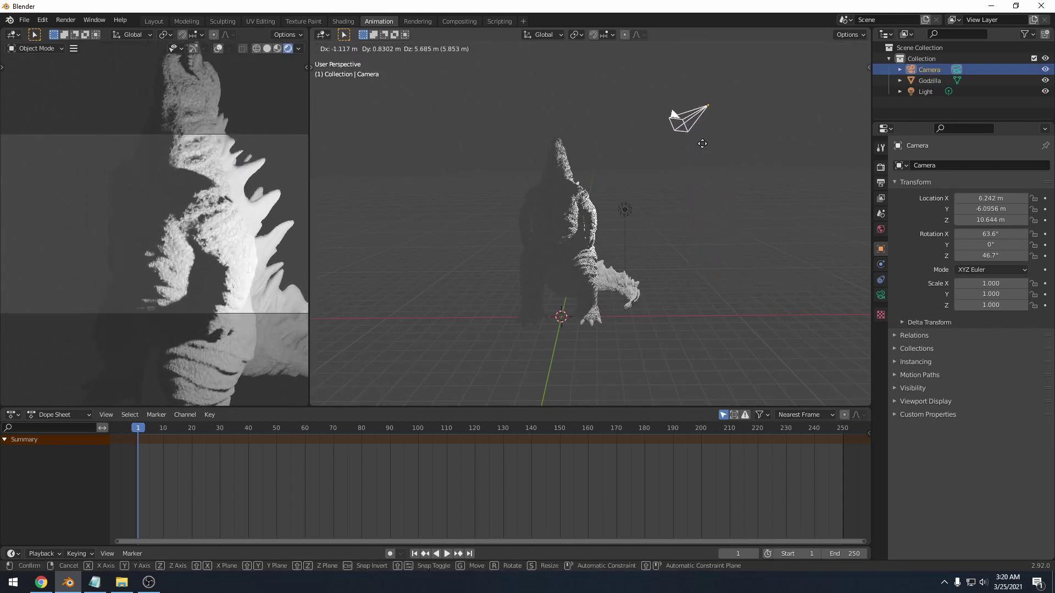
left_click(697, 134)
- Rotate the camera around the global Z axis to 38.9° so it faces Godzilla
key("r")
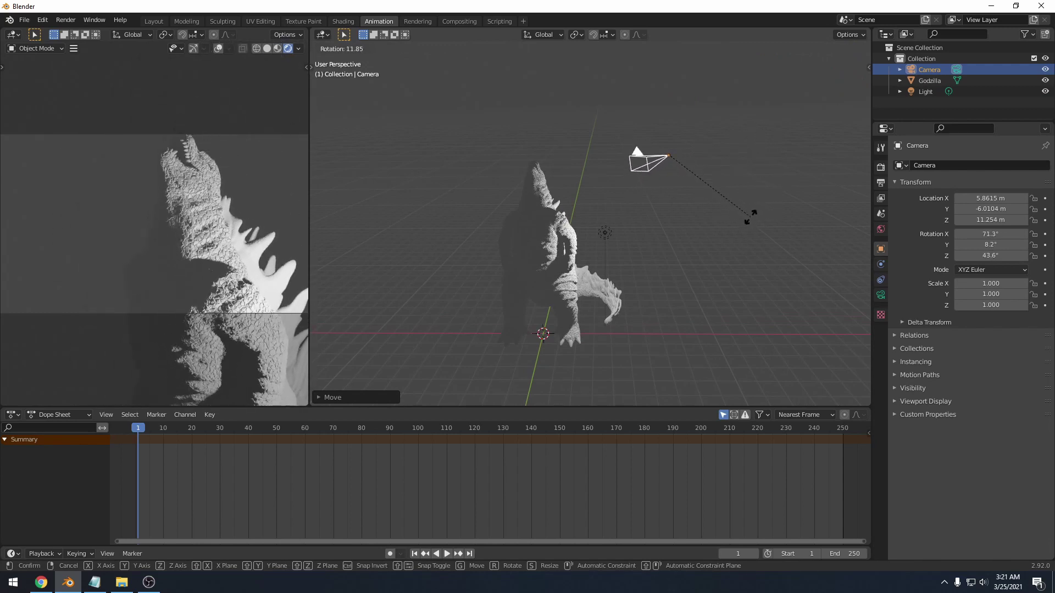
key("Escape")
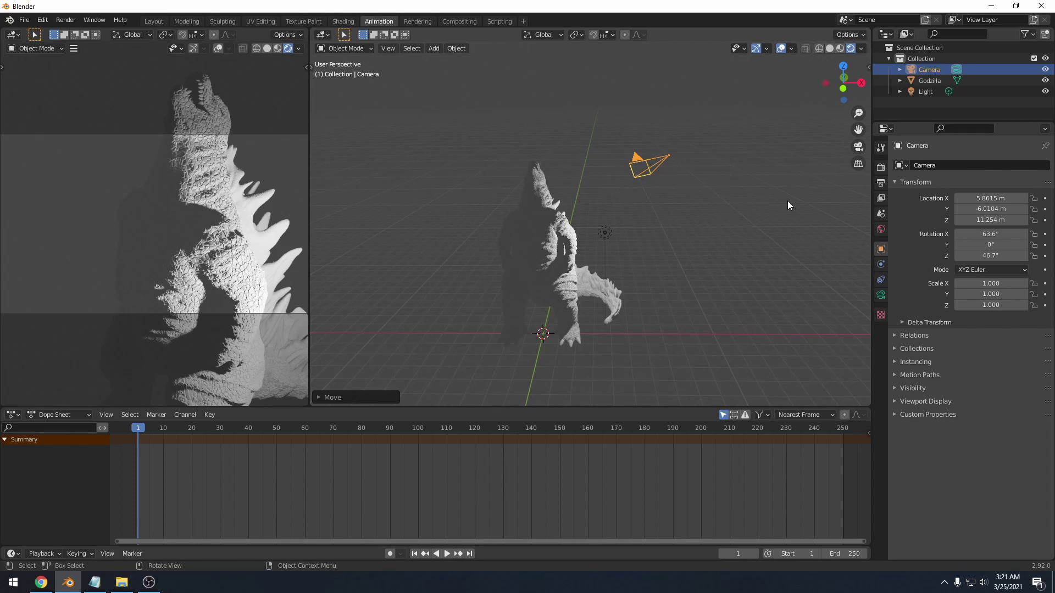
middle_click_drag(755, 237, 727, 255, "shift")
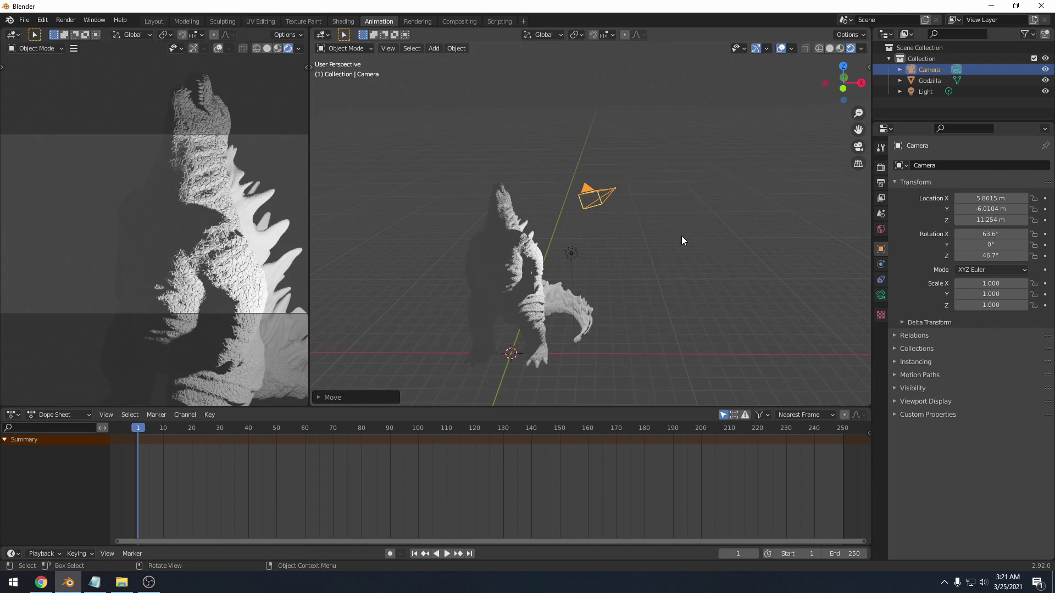
mouse_move(679, 231)
middle_mouse_down()
mouse_move(683, 249)
mouse_move(704, 235)
mouse_move(677, 236)
middle_mouse_up()
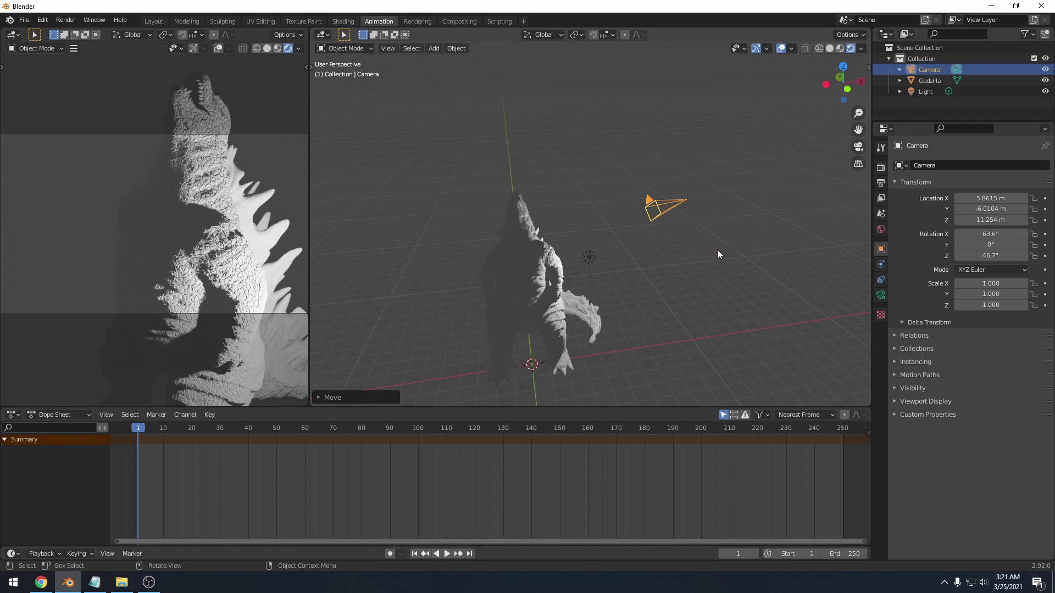
middle_click_drag(722, 250, 701, 246)
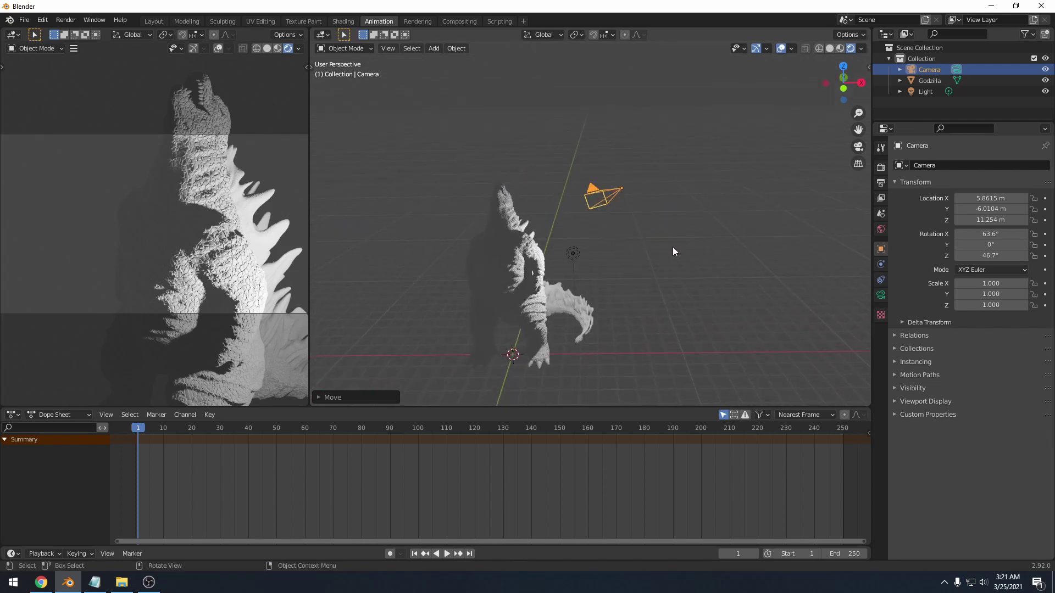
key("r")
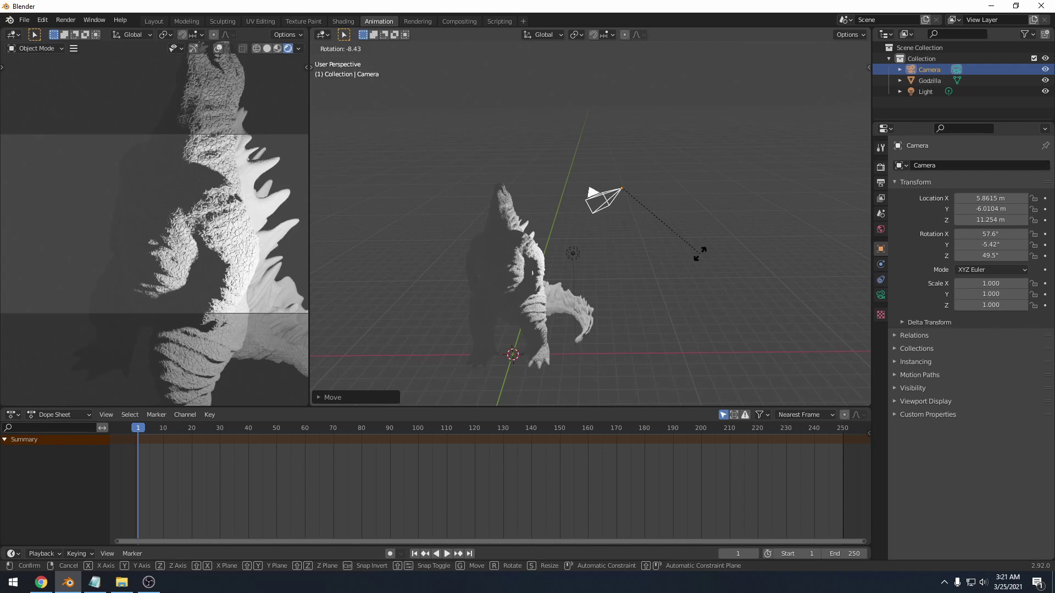
key("z")
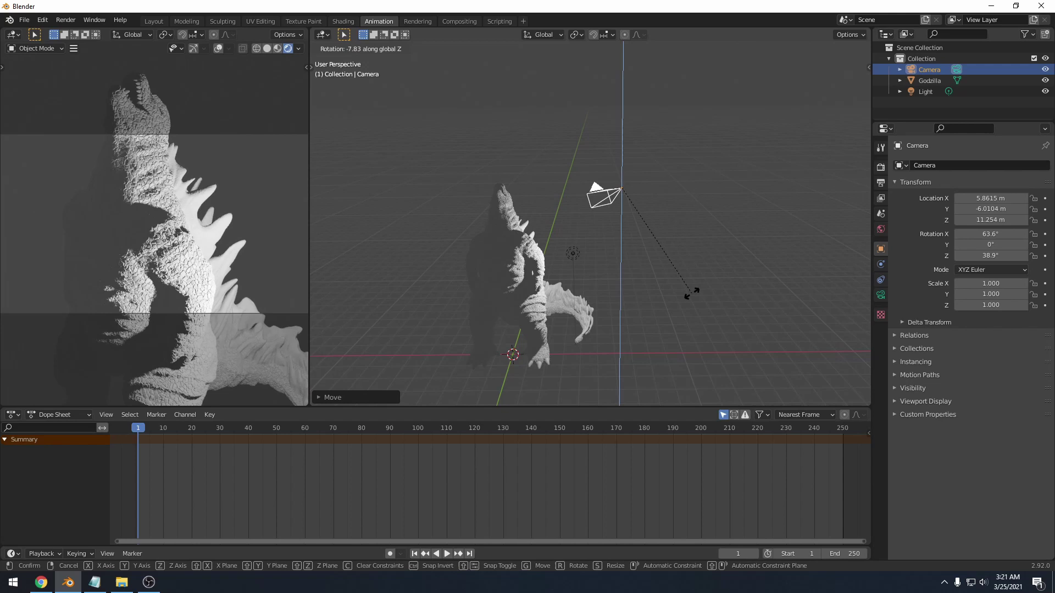
left_click(692, 294)
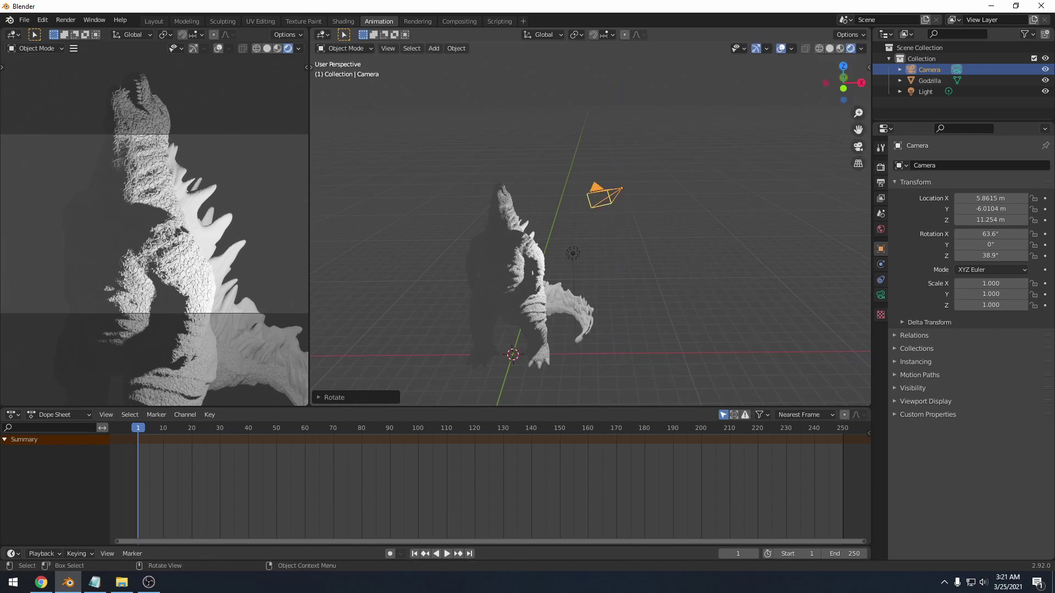
- Try tilting the camera around the global X axis, cancelling both attempts
key("r")
key("x")
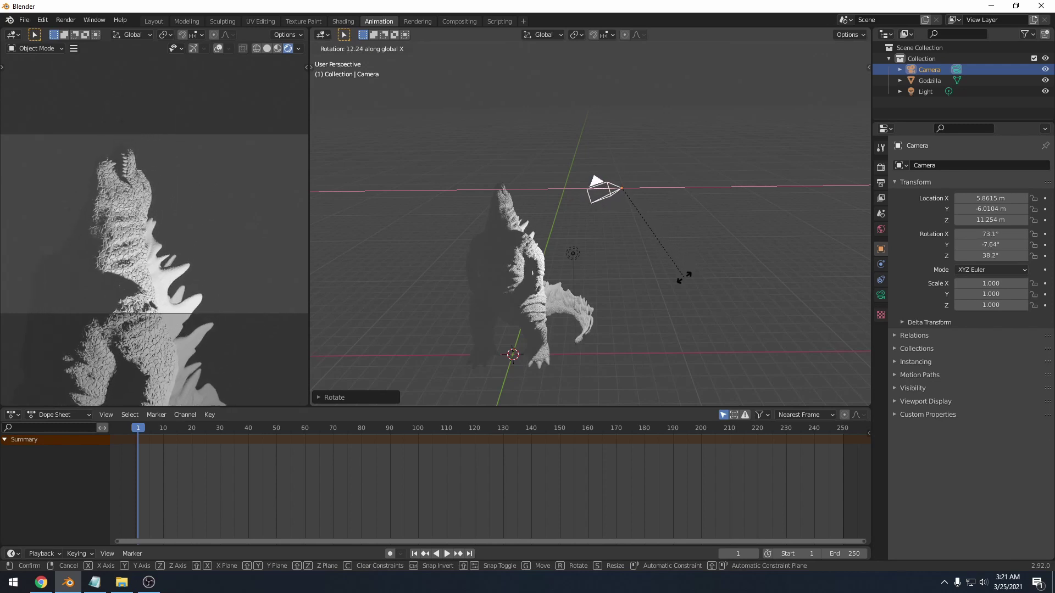
middle_click_drag(685, 278, 669, 214)
key("Escape")
key("r")
key("x")
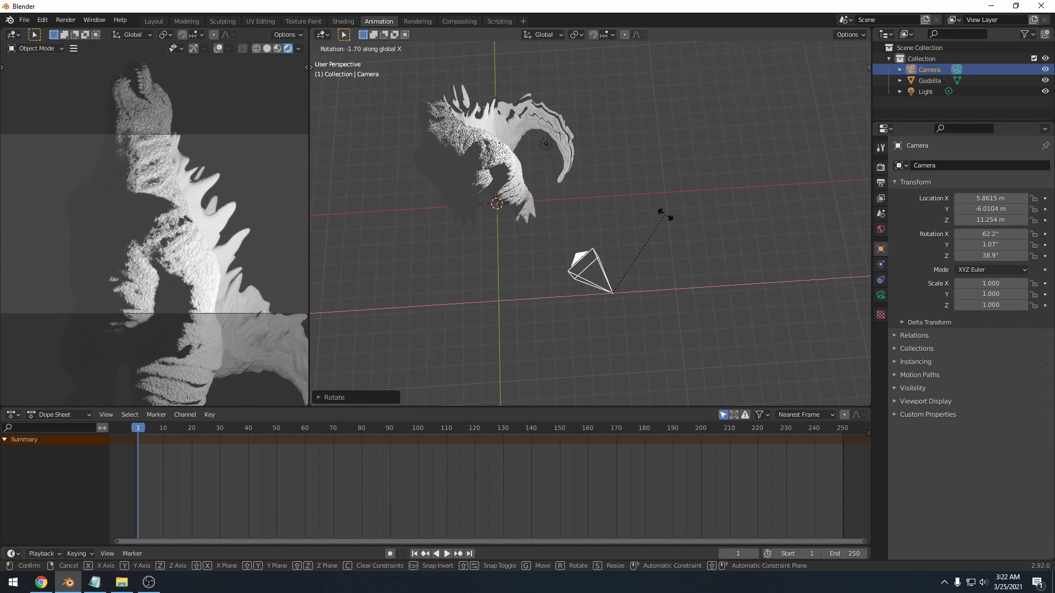
right_click(665, 214)
middle_click_drag(677, 270, 648, 270)
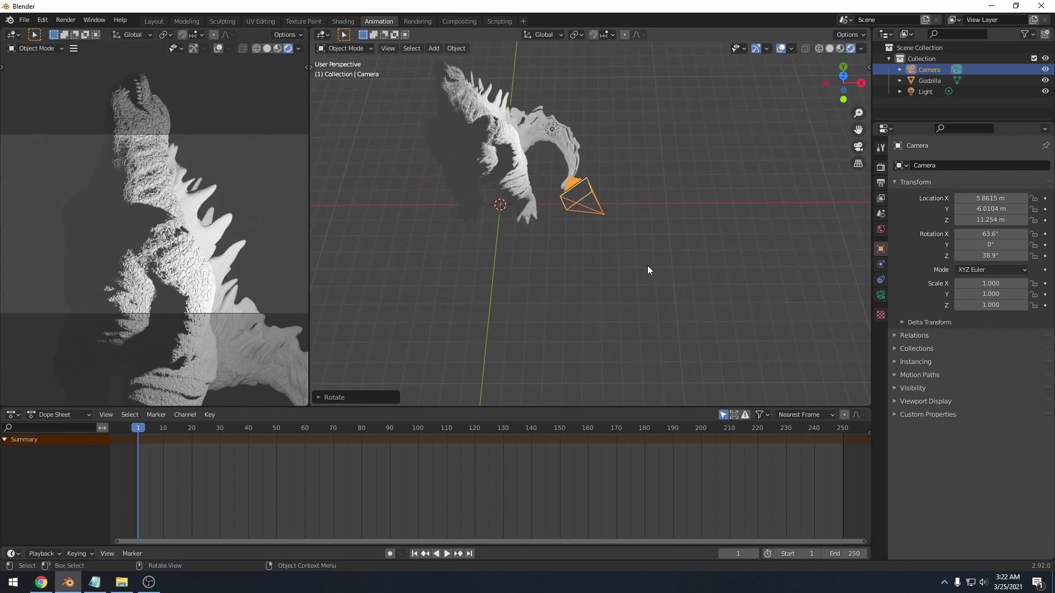
- Tilt the camera around its local X axis to 72.8°
key("r")
key("x")
key("x")
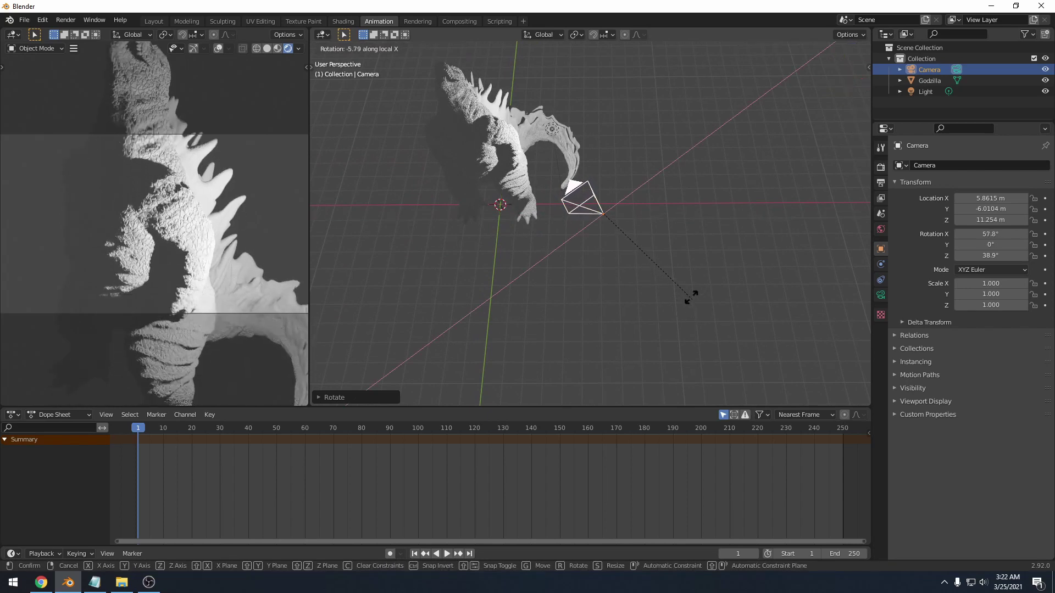
key("Escape")
middle_click_drag(644, 300, 661, 269)
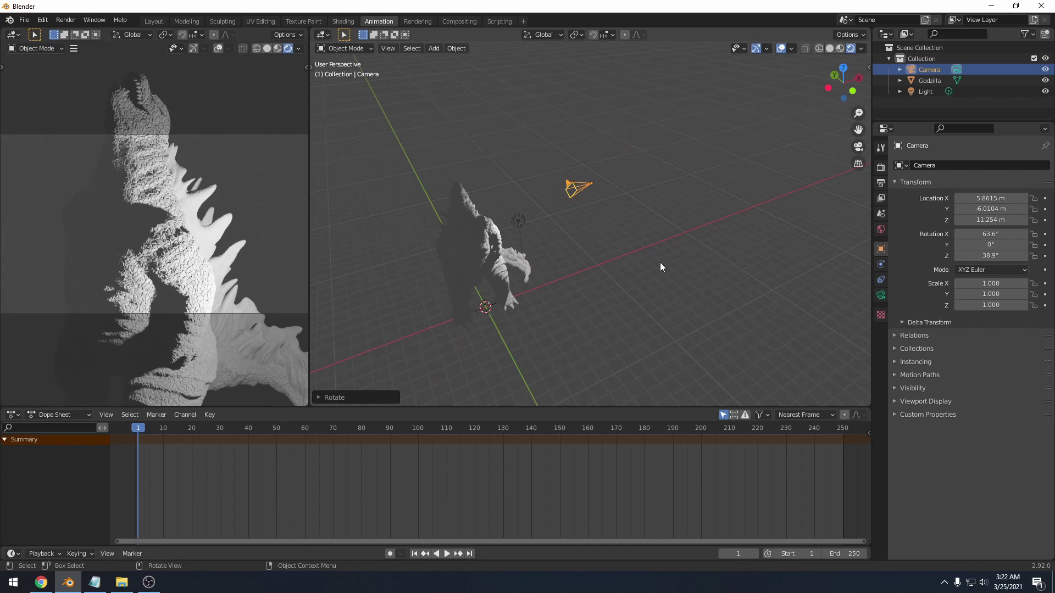
key("r")
key("x")
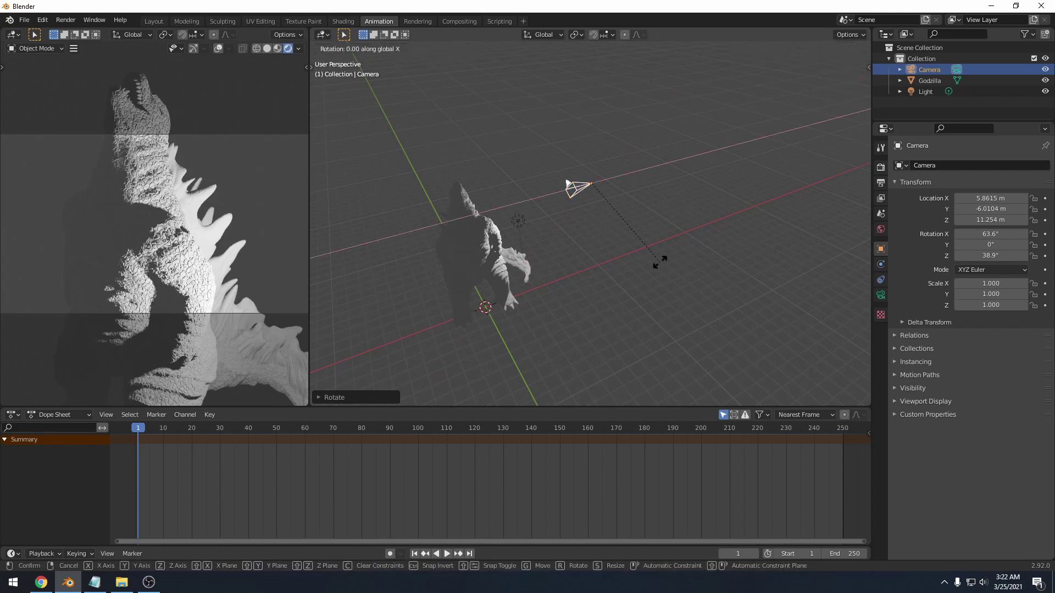
key("x")
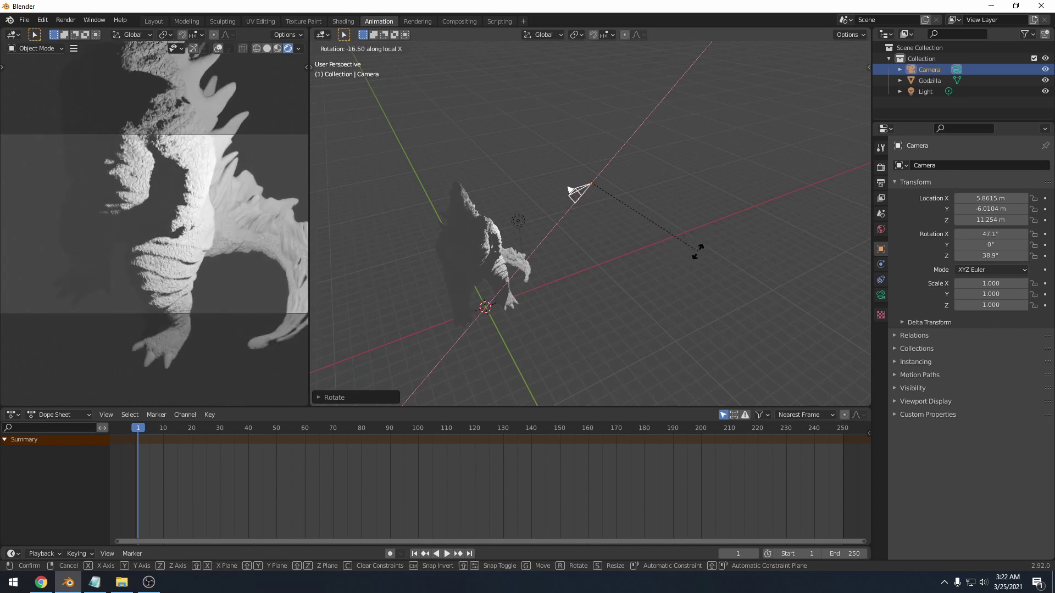
left_click(652, 282)
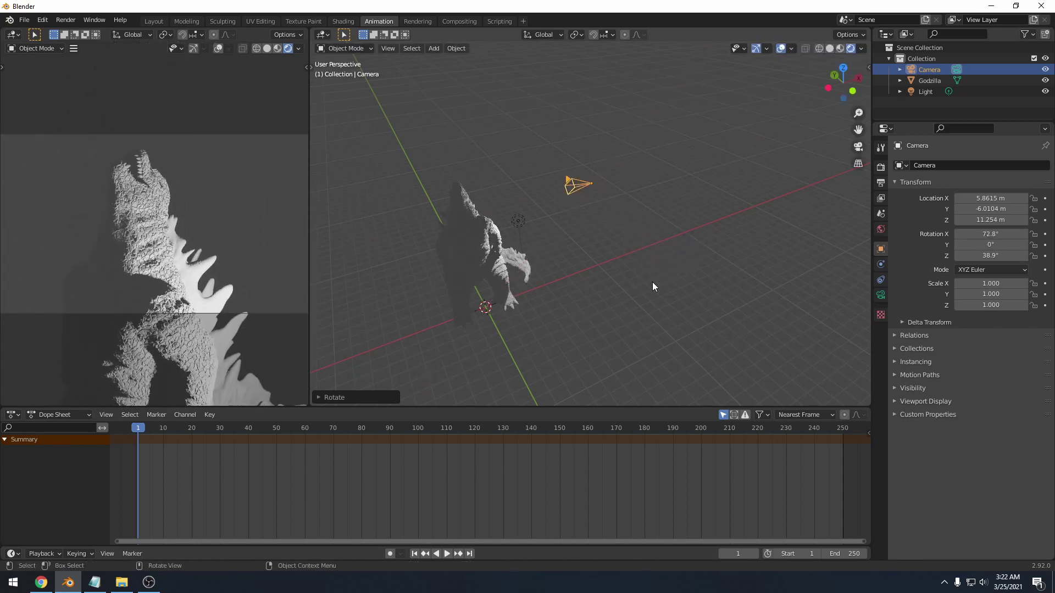
- Select Godzilla and apply Shade Smooth from its right-click context menu
mouse_move(651, 282)
middle_mouse_down()
mouse_move(708, 281)
mouse_move(702, 230)
mouse_move(671, 293)
mouse_move(727, 252)
mouse_move(769, 297)
mouse_move(642, 266)
middle_mouse_up()
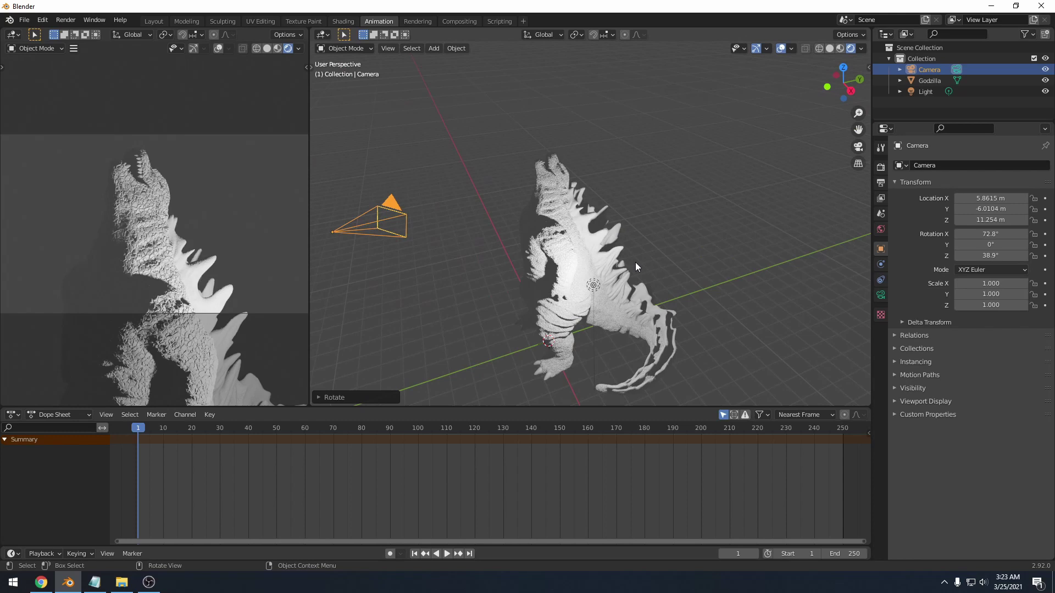
scroll(635, 262, "up", 3)
left_click(529, 220)
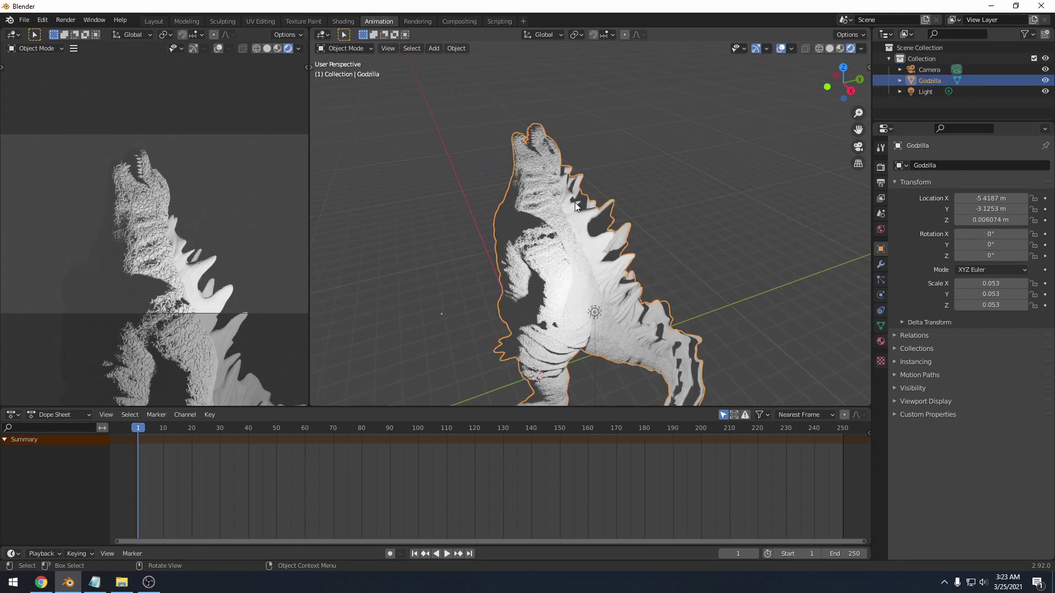
right_click(553, 198)
right_click(550, 187)
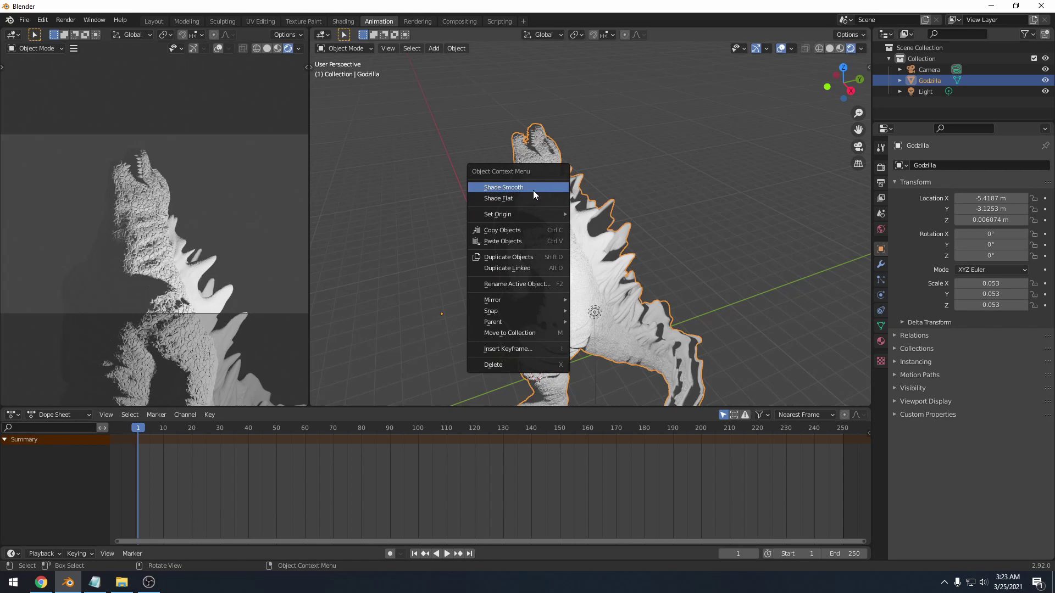
left_click(533, 190)
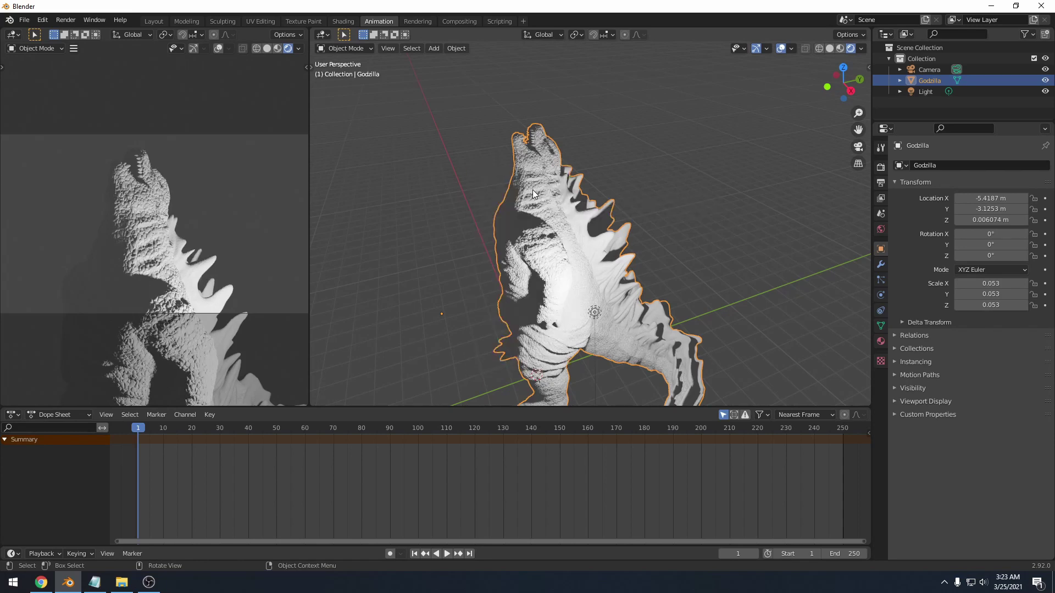
scroll(546, 199, "up", 4)
middle_click_drag(546, 199, 645, 124)
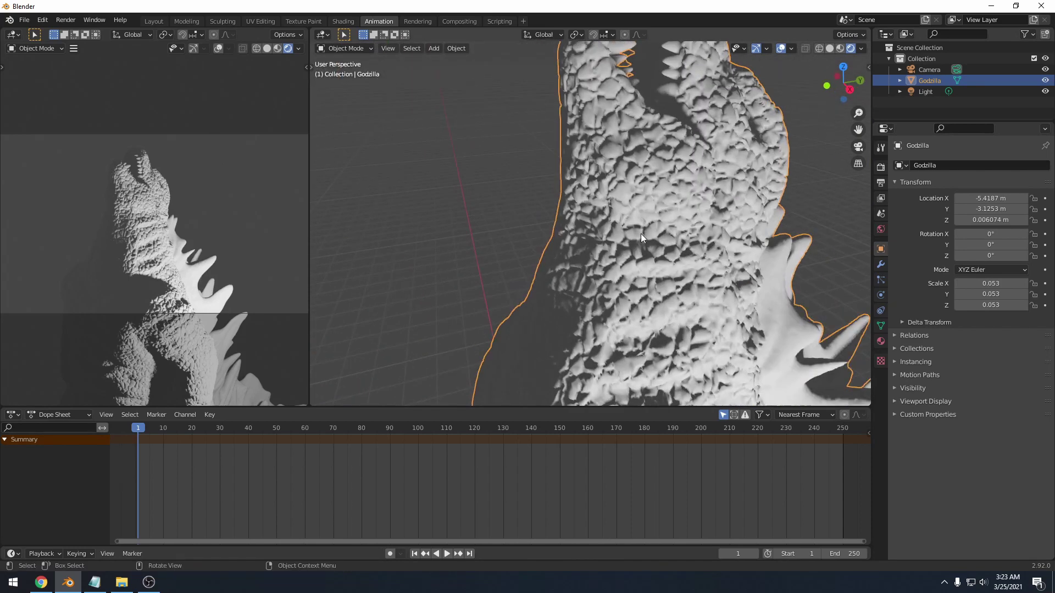
scroll(641, 233, "down", 5)
middle_click_drag(630, 282, 533, 285)
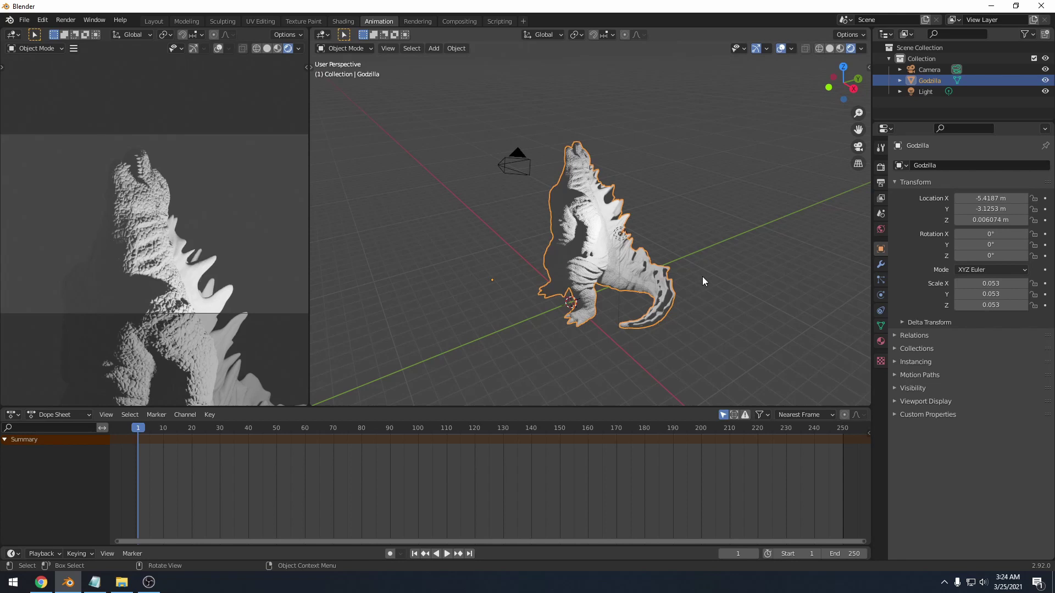
- Lower the point light's power from 1000 W to 100 W and start raising the light
middle_click_drag(696, 259, 648, 225)
left_click(647, 223)
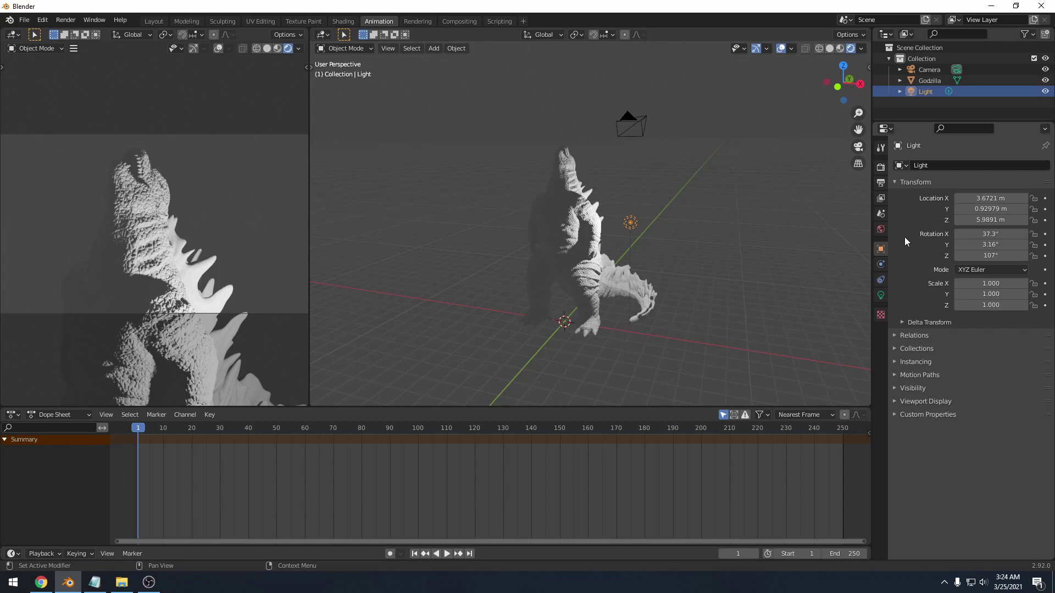
left_click(882, 299)
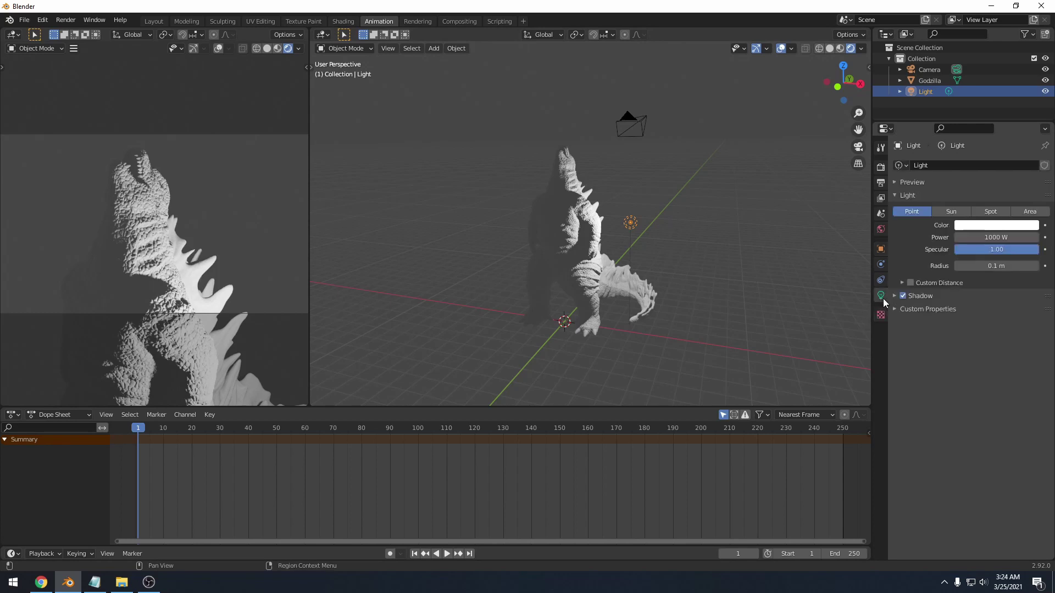
left_click(989, 237)
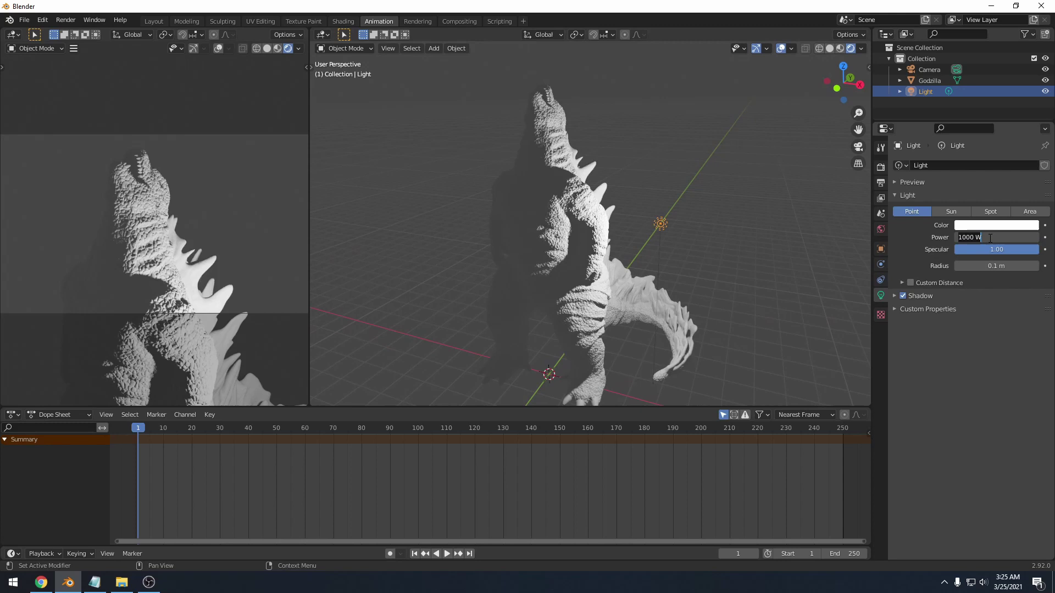
key("Left")
key("Left")
key("Left")
key("Delete")
key("Return")
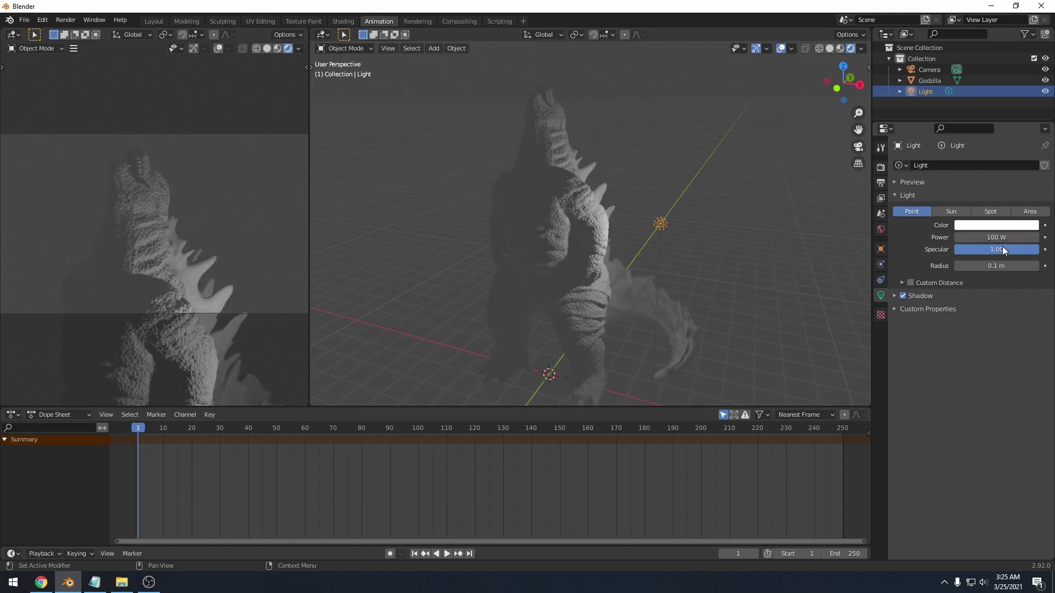
middle_click_drag(720, 254, 688, 268)
key("g")
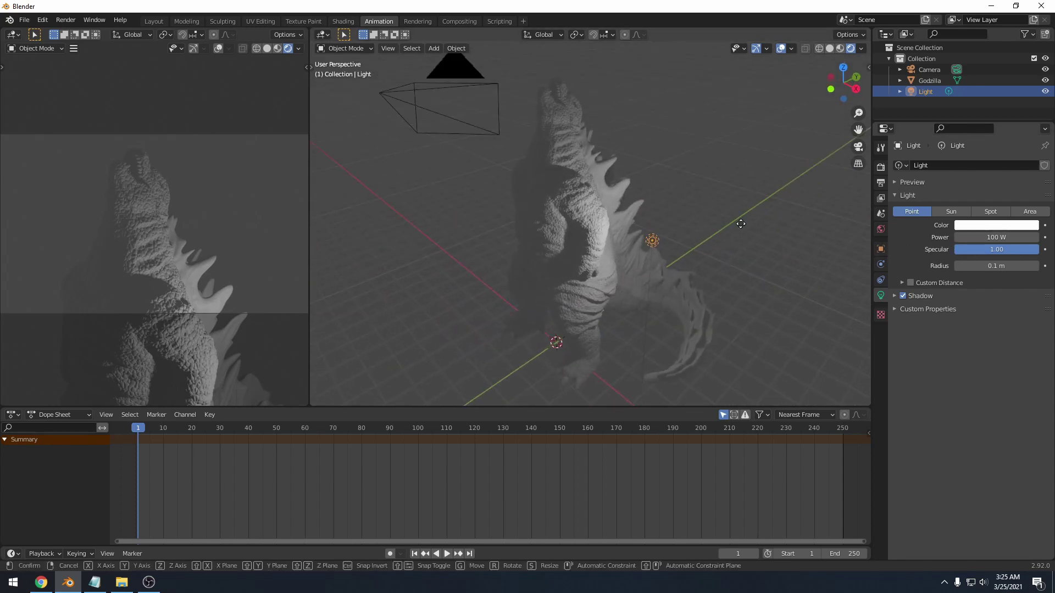
- Change the point light's colour to a deep red
left_click(742, 148)
left_click(996, 225)
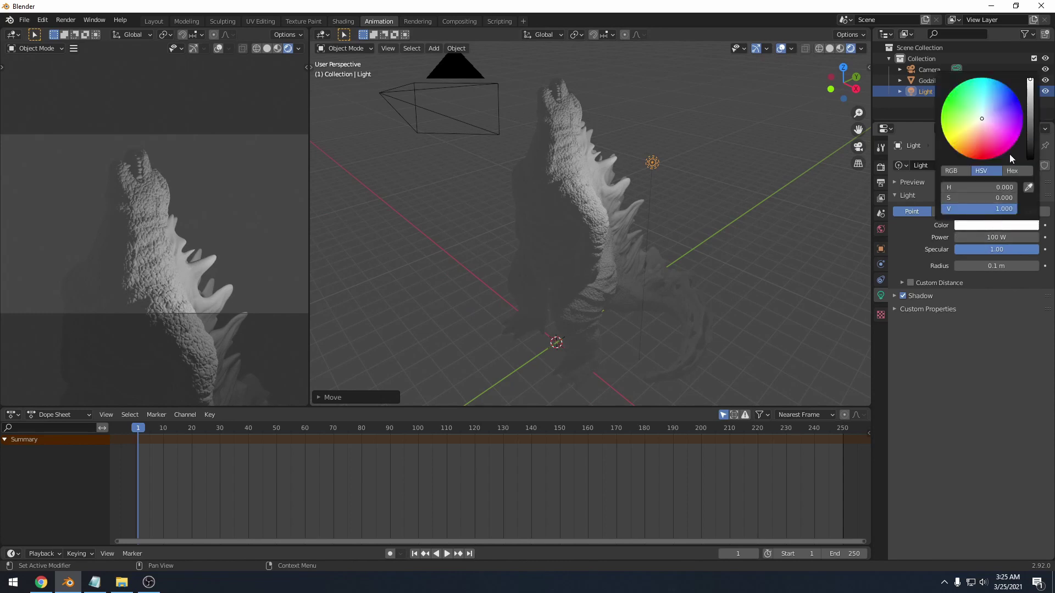
left_click_drag(1010, 154, 983, 159)
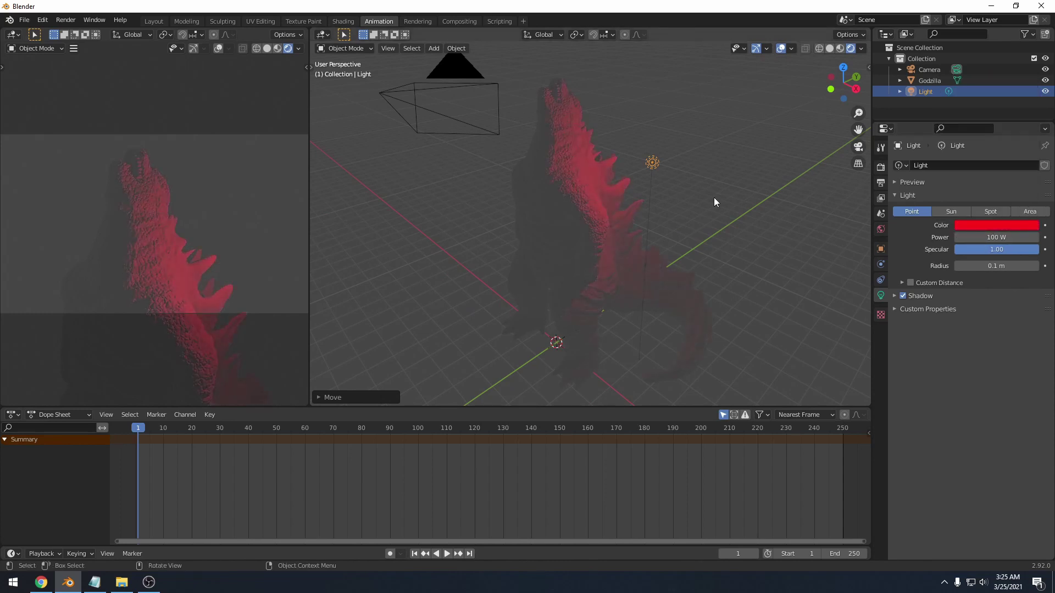
middle_click_drag(714, 197, 763, 226)
- Move the red light about 2.7 m to sit beside Godzilla's head
key("g")
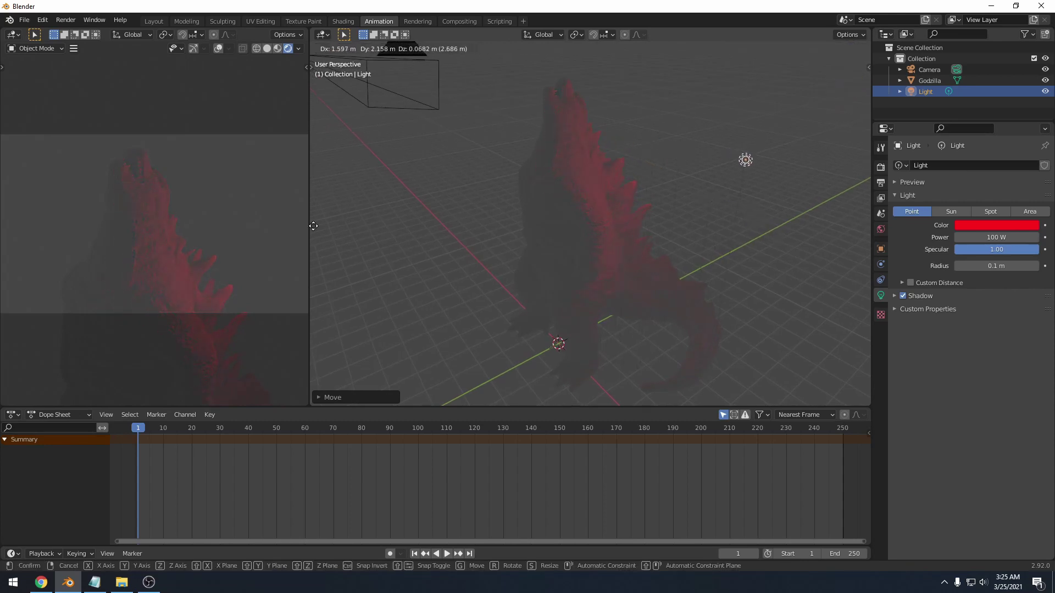
left_click(681, 237)
middle_click_drag(605, 237, 693, 242)
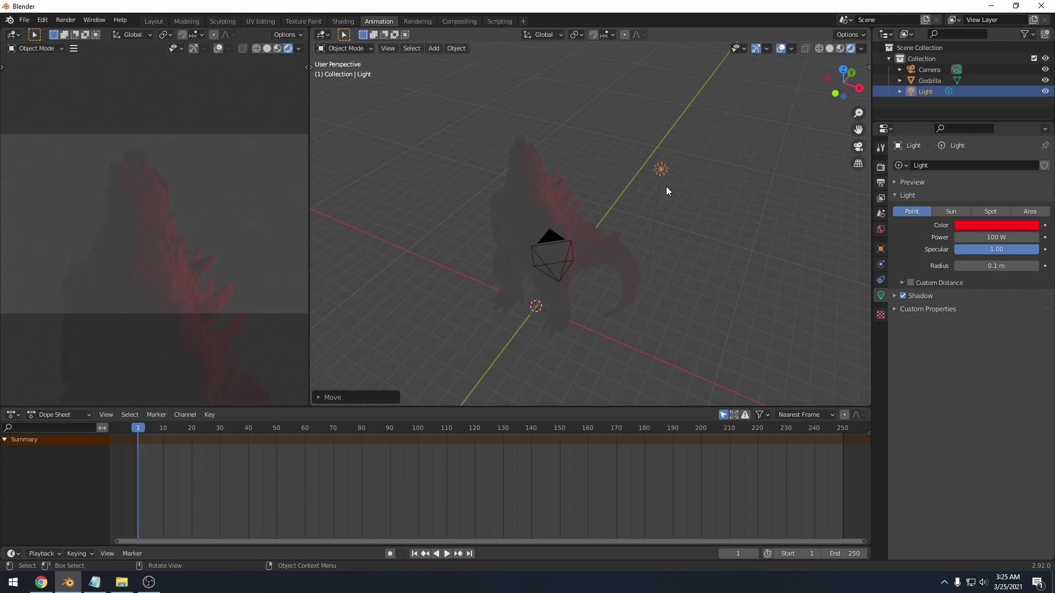
- Duplicate the red point light as Light.001 and lower it vertically beside Godzilla
key("shift+d")
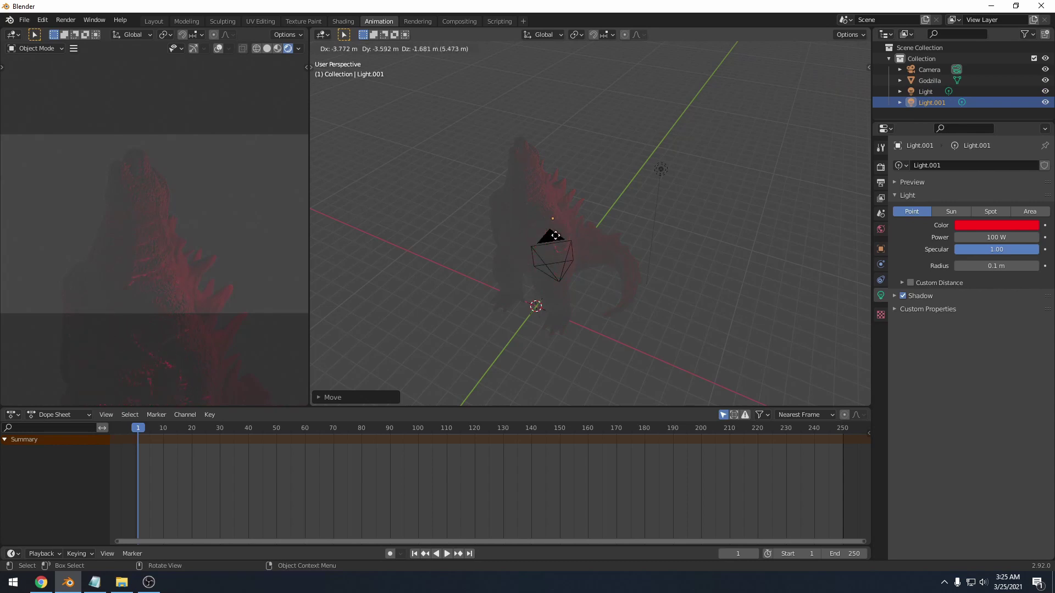
left_click(436, 182)
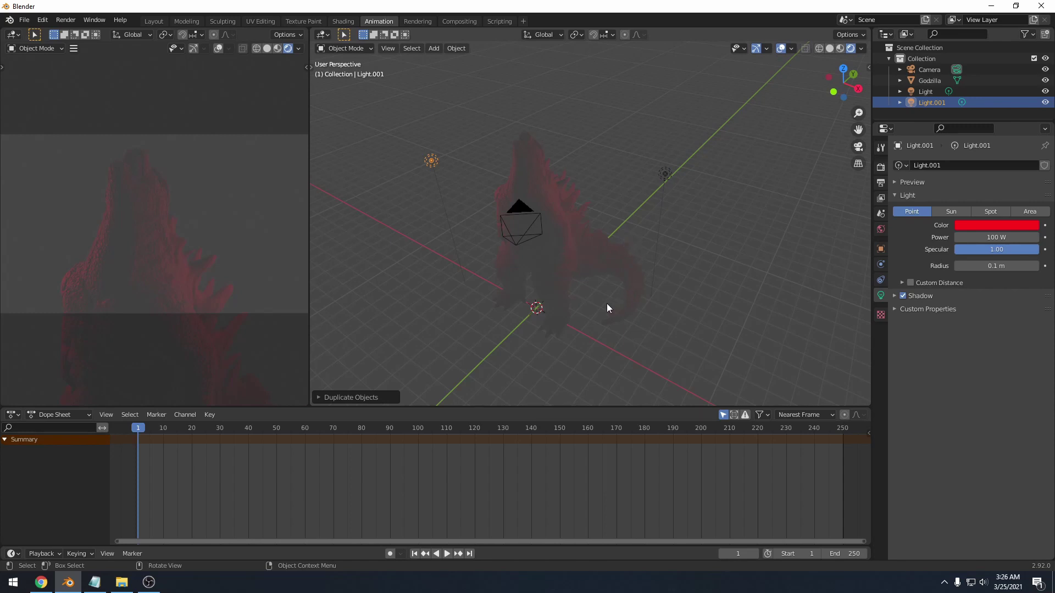
middle_click_drag(583, 309, 618, 263)
key("g")
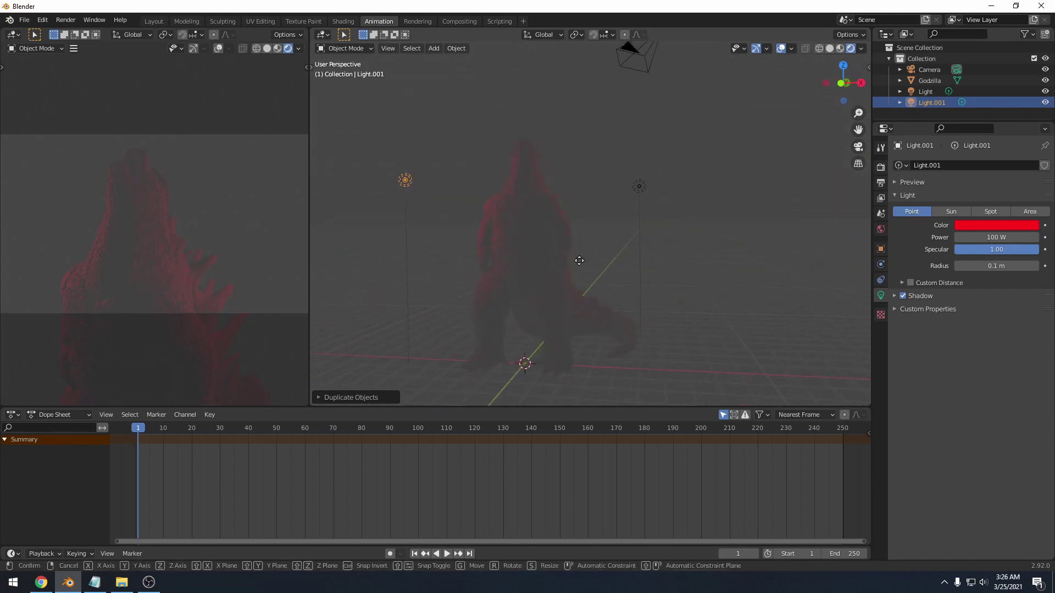
key("z")
left_click(614, 375)
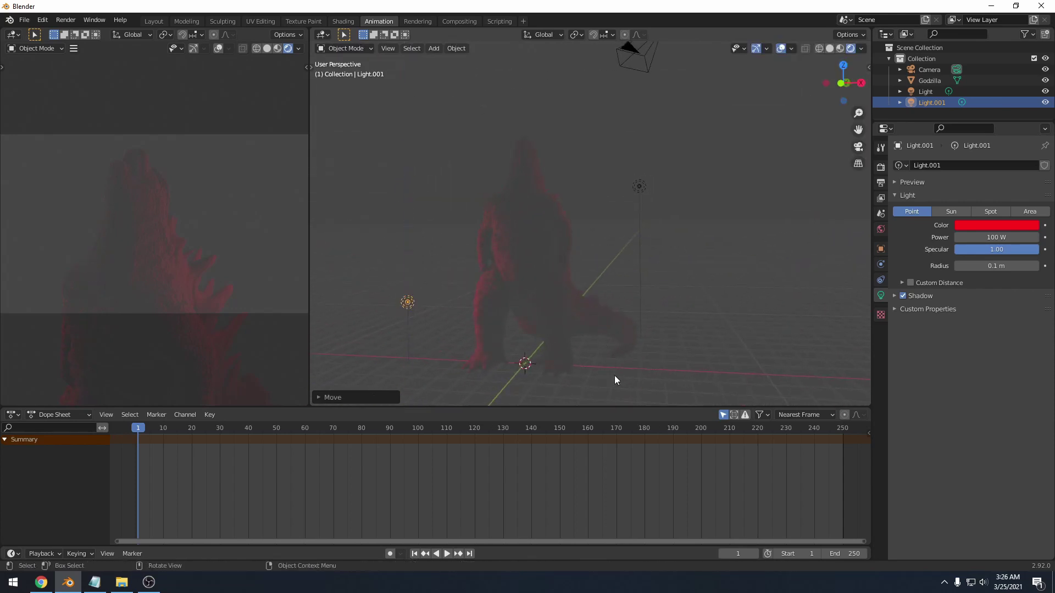
- Try lowering the original light, undo it, and inspect both lights from several angles
left_click(640, 189)
key("g")
key("z")
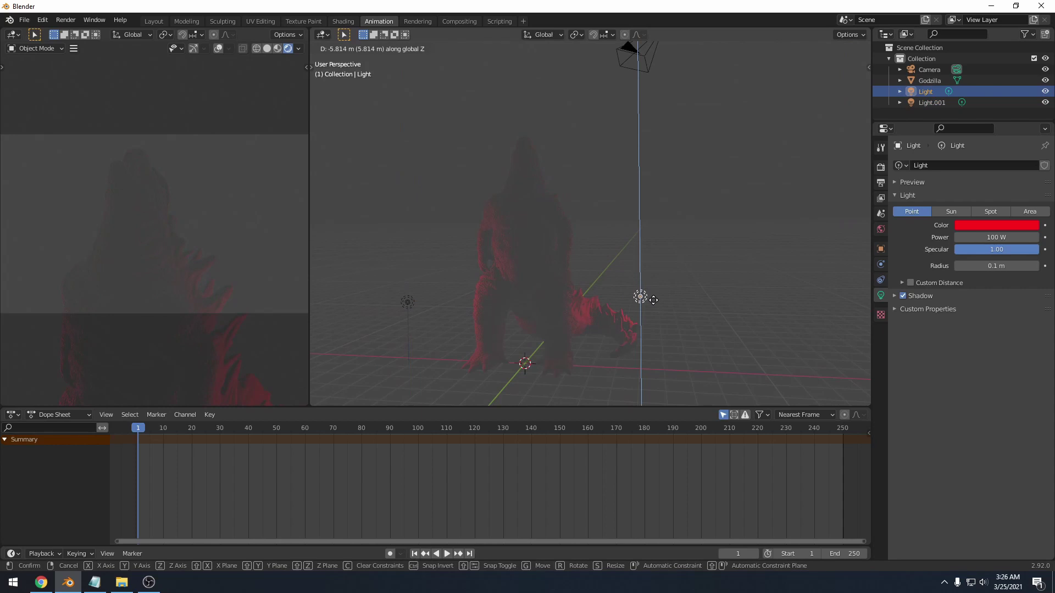
left_click(654, 300)
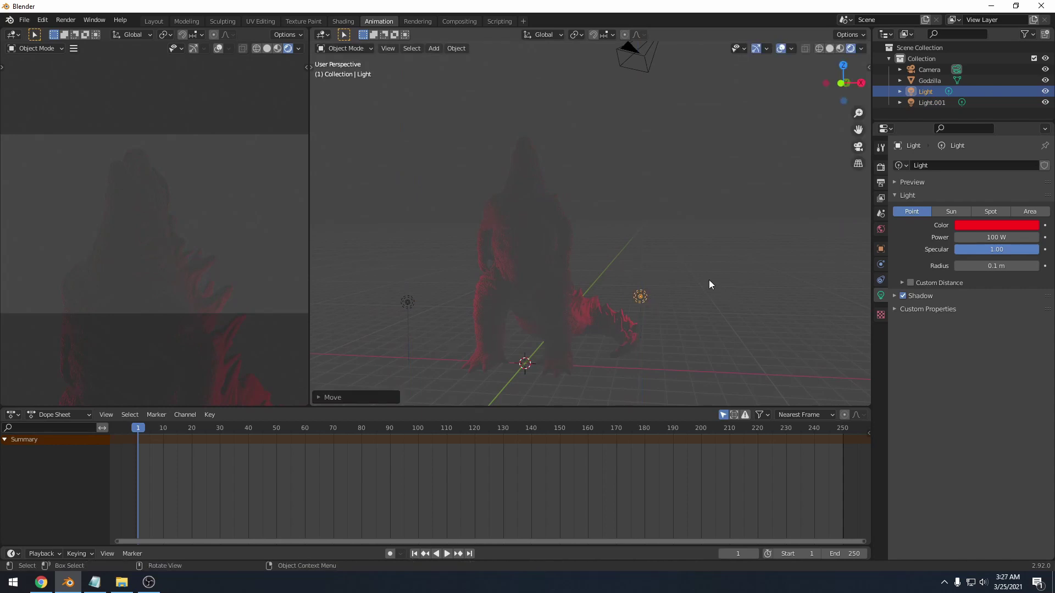
key("ctrl+z")
key("ctrl+z")
middle_click_drag(674, 239, 680, 219)
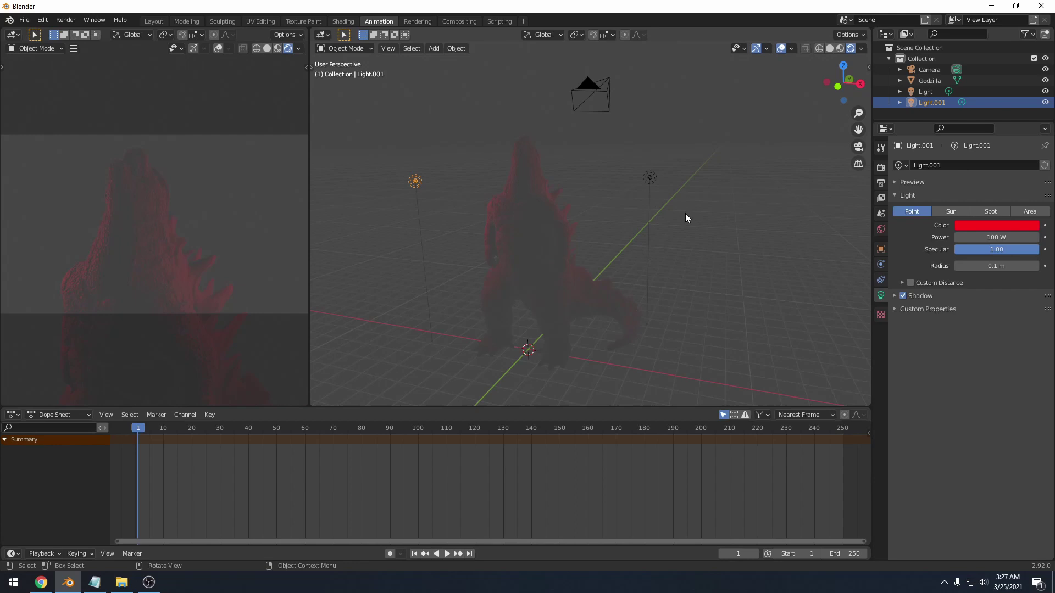
scroll(629, 231, "up", 2)
middle_click_drag(629, 231, 662, 219)
scroll(708, 246, "down", 2)
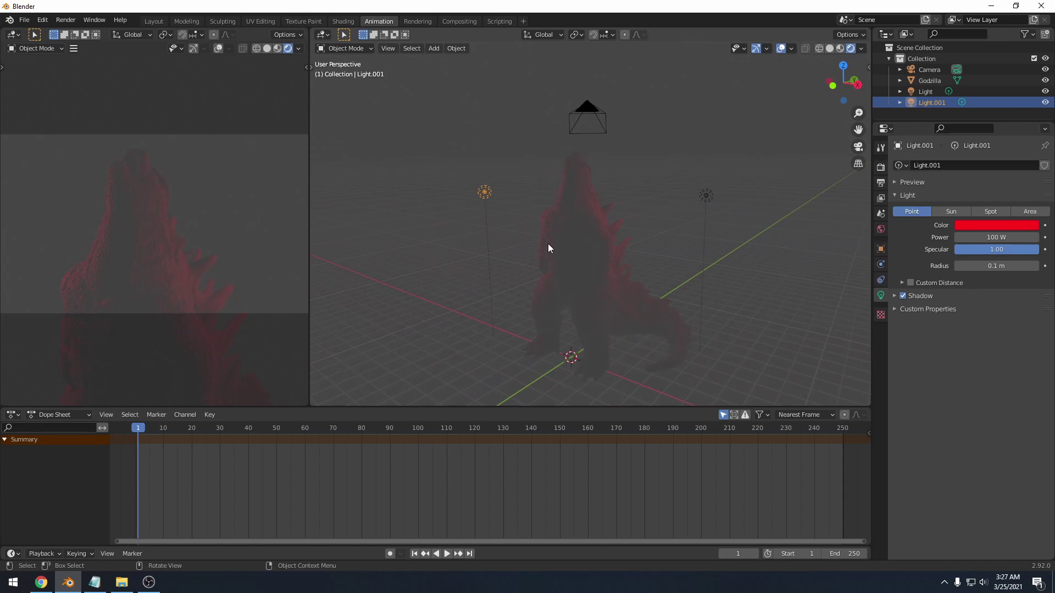
middle_click_drag(522, 216, 555, 220)
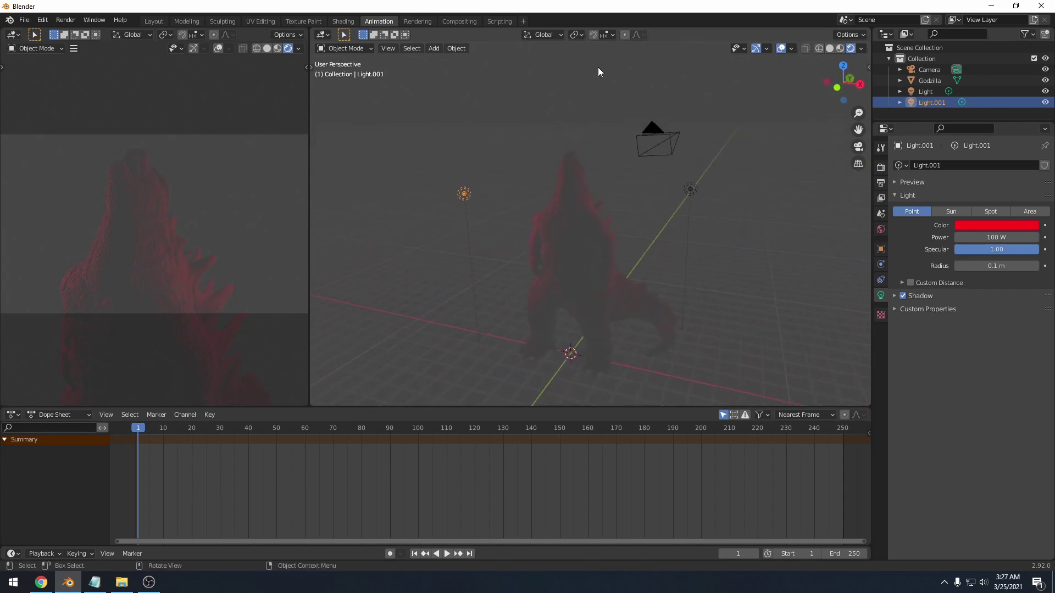
middle_click_drag(627, 245, 604, 235)
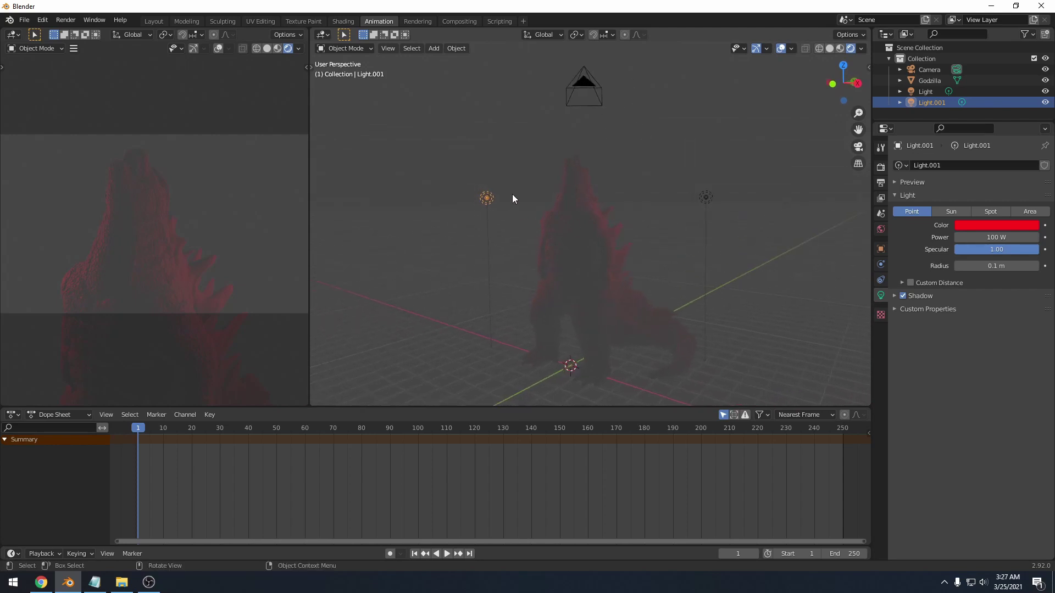
- Duplicate Light.001 as Light.002 and shift it along X and Y toward the head
key("shift+d")
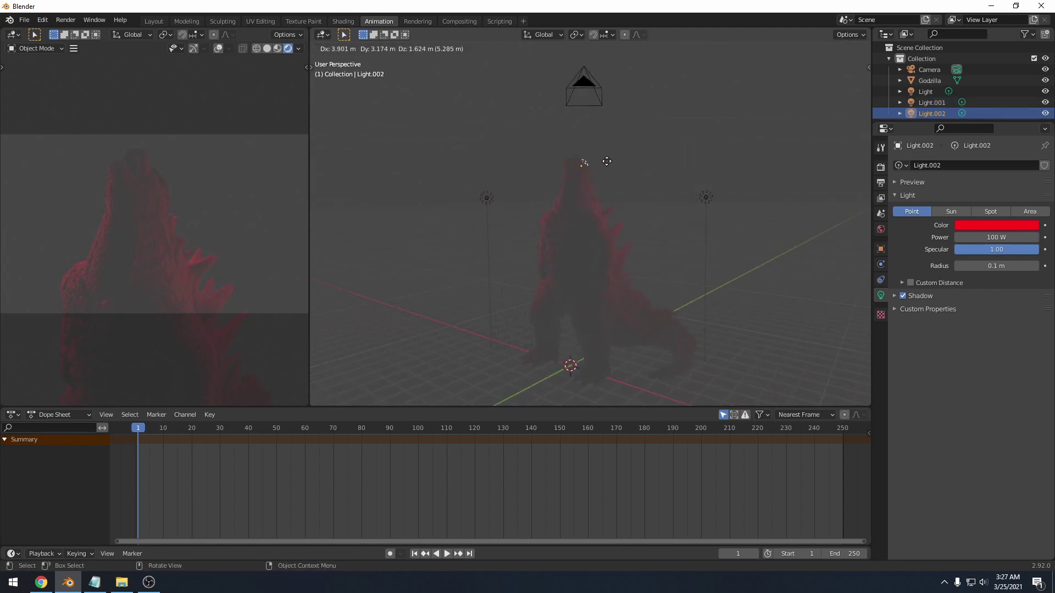
left_click(602, 160)
middle_click_drag(602, 158, 704, 248)
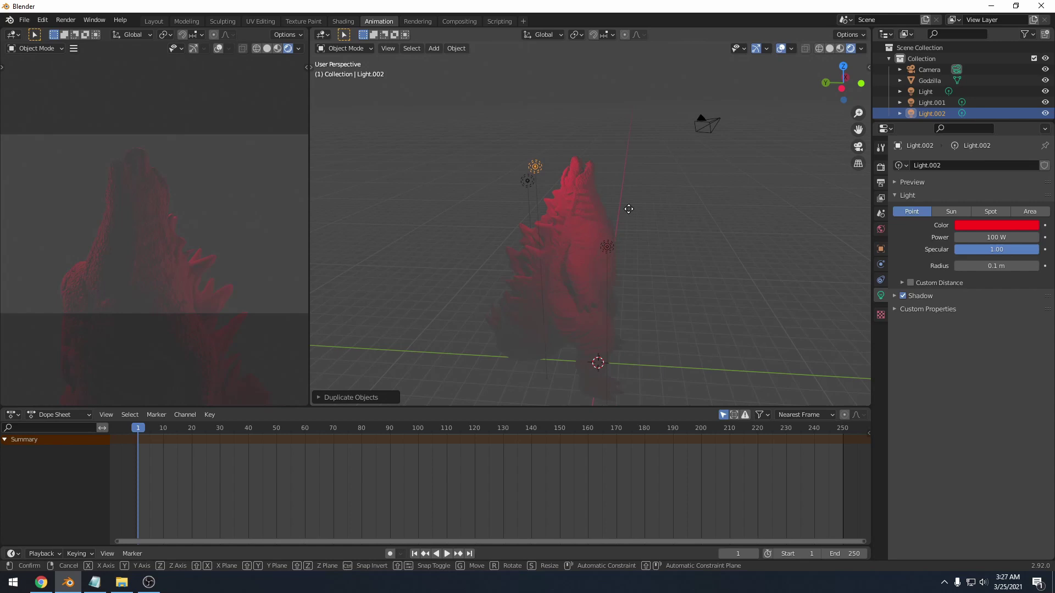
key("g")
key("x")
left_click(654, 209)
key("g")
key("y")
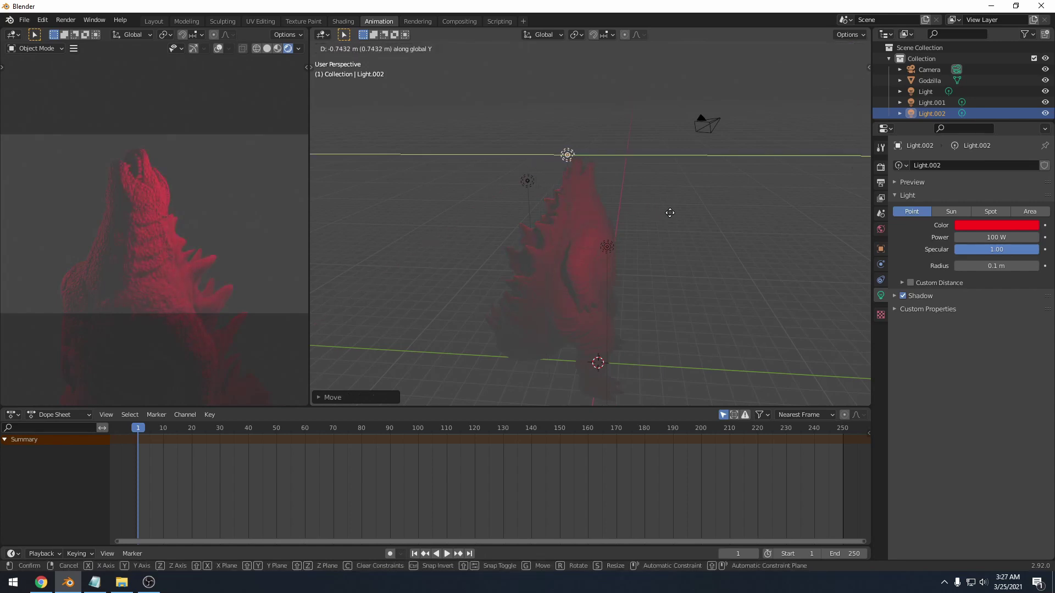
left_click(681, 220)
- Position Light.002 inside Godzilla's mouth with X and Z constrained moves
middle_click_drag(681, 215, 670, 194)
key("g")
key("x")
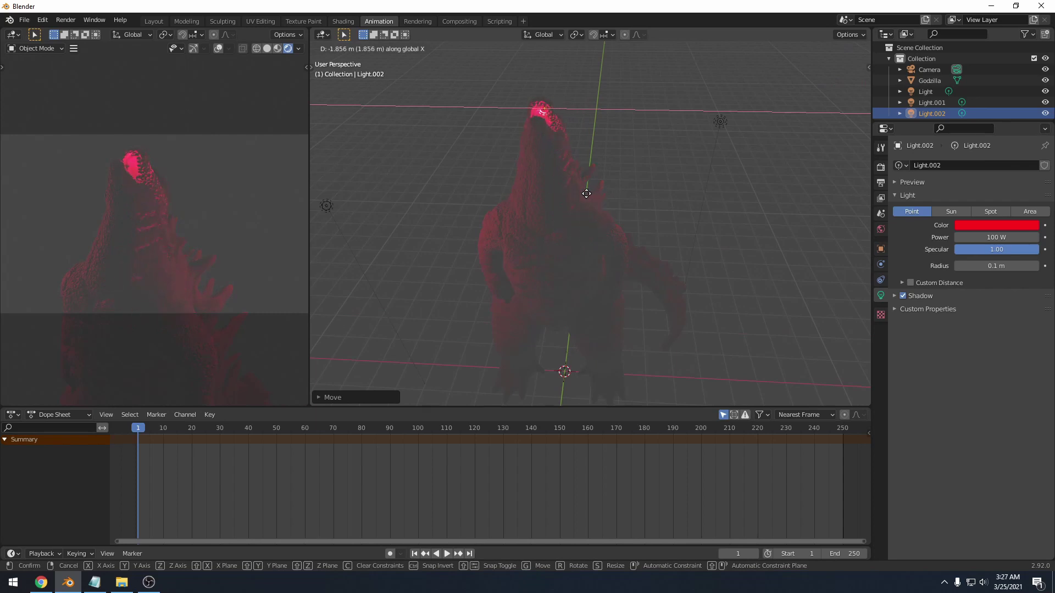
left_click(585, 193)
middle_click_drag(585, 192, 655, 207)
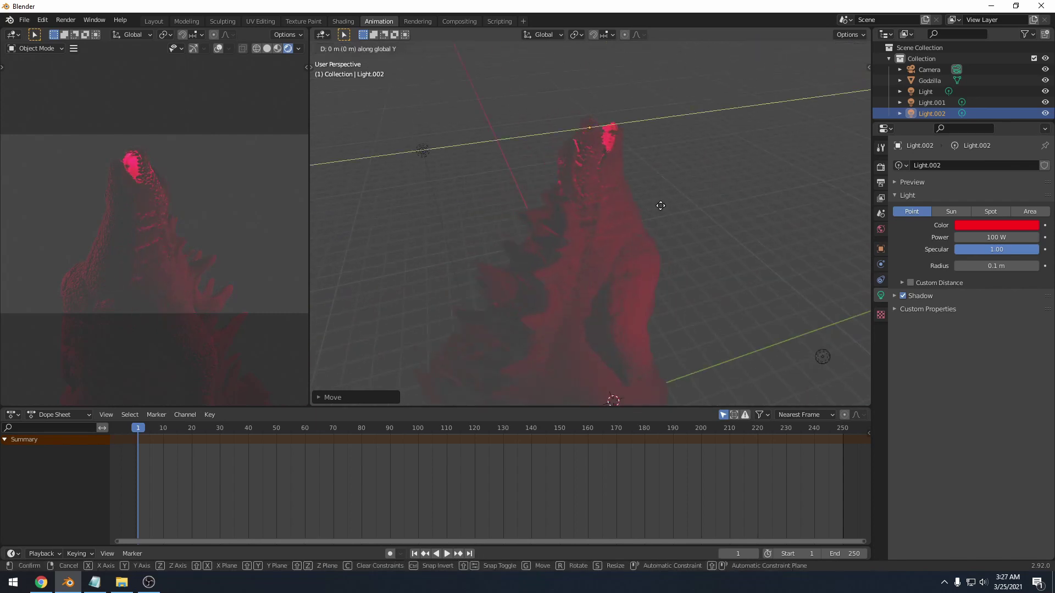
key("y")
key("z")
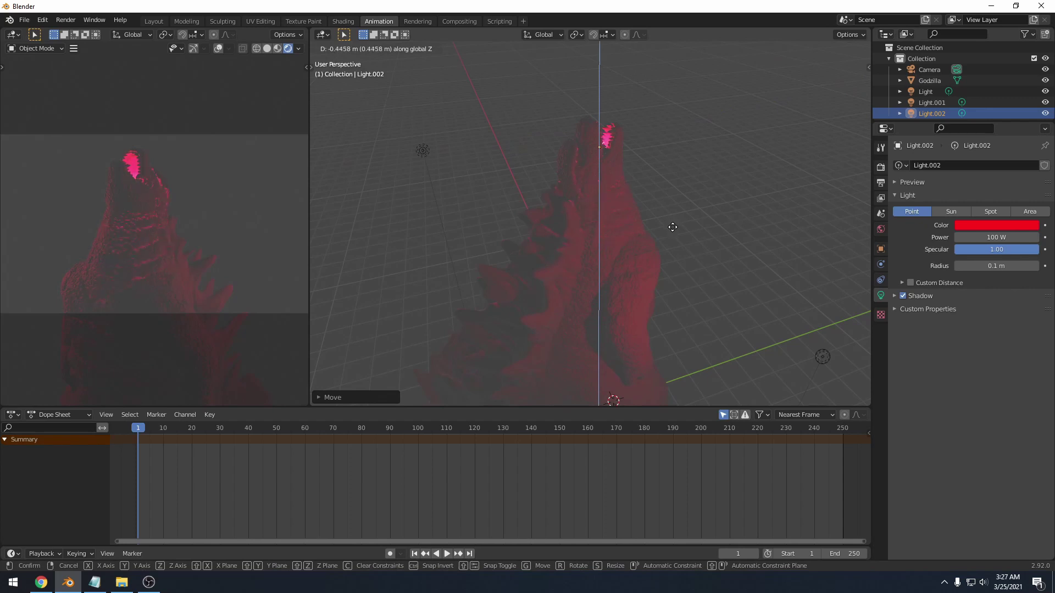
left_click(672, 227)
middle_click_drag(735, 223, 509, 219)
middle_click_drag(605, 157, 654, 208)
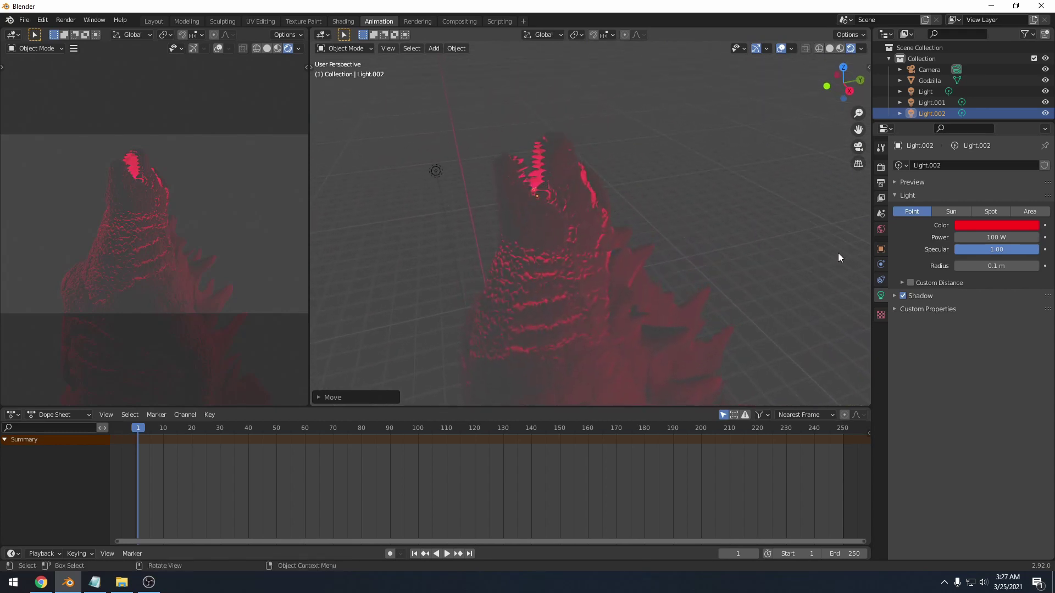
- Set Light.002's power to 1000 W so the head glows bright pink
left_click(967, 237)
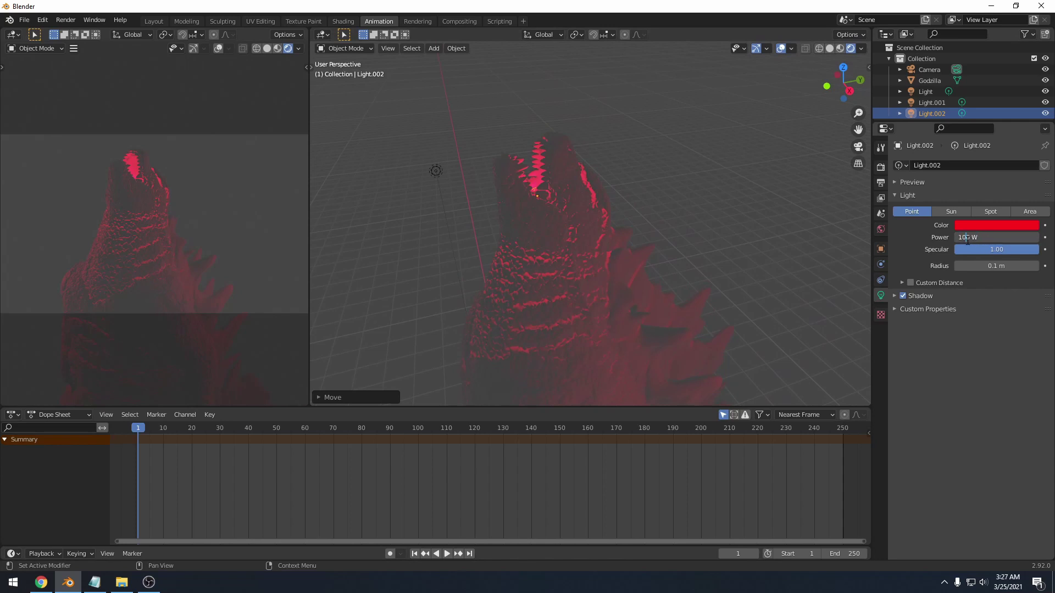
type("0")
key("Return")
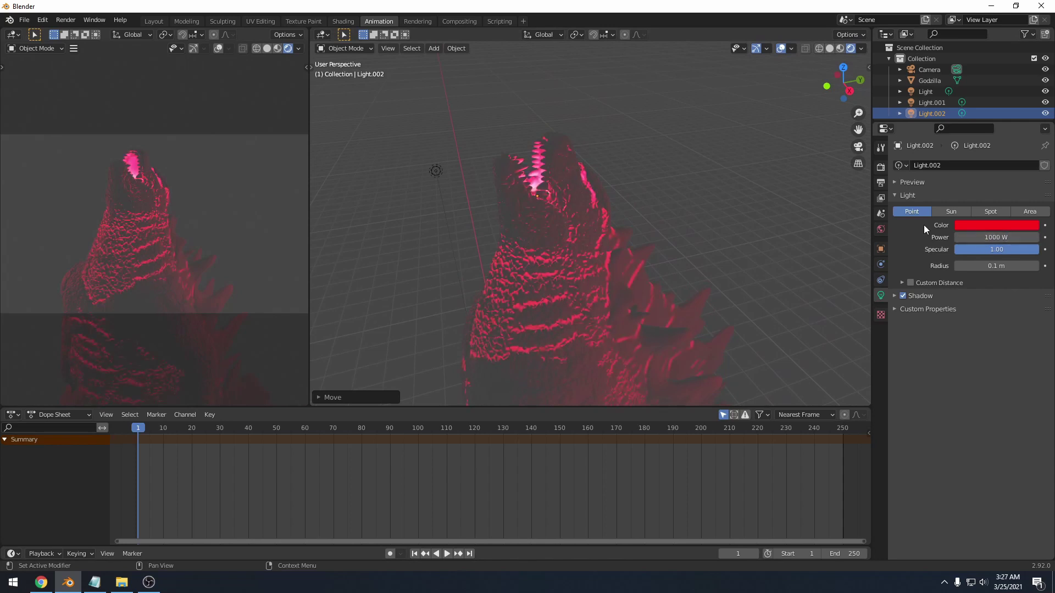
middle_click_drag(643, 236, 717, 242)
- Duplicate the mouth light as Light.003 and place it beside Godzilla's eye
scroll(623, 217, "up", 3)
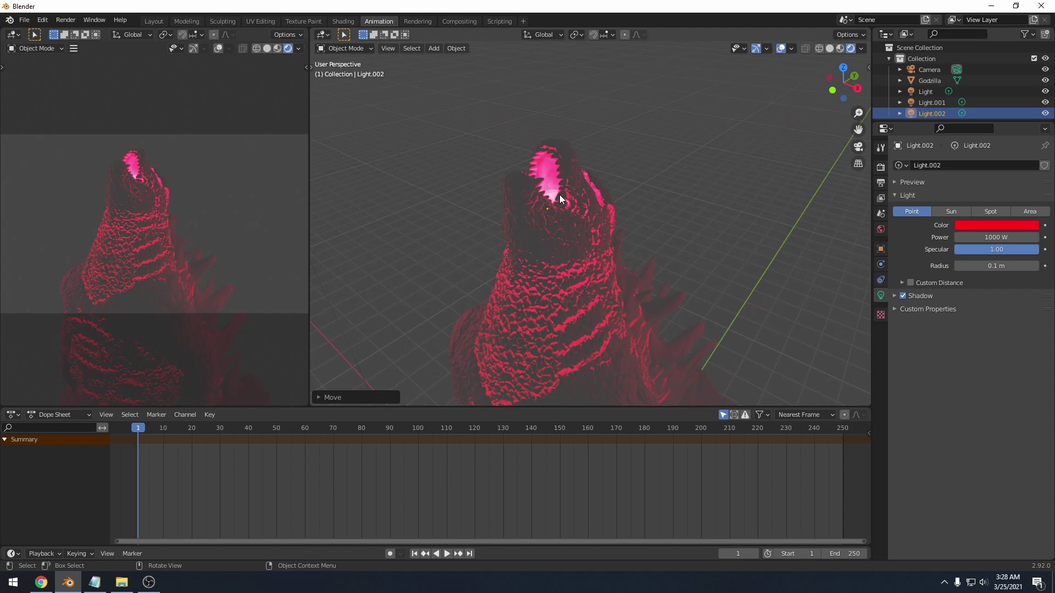
key("shift+d")
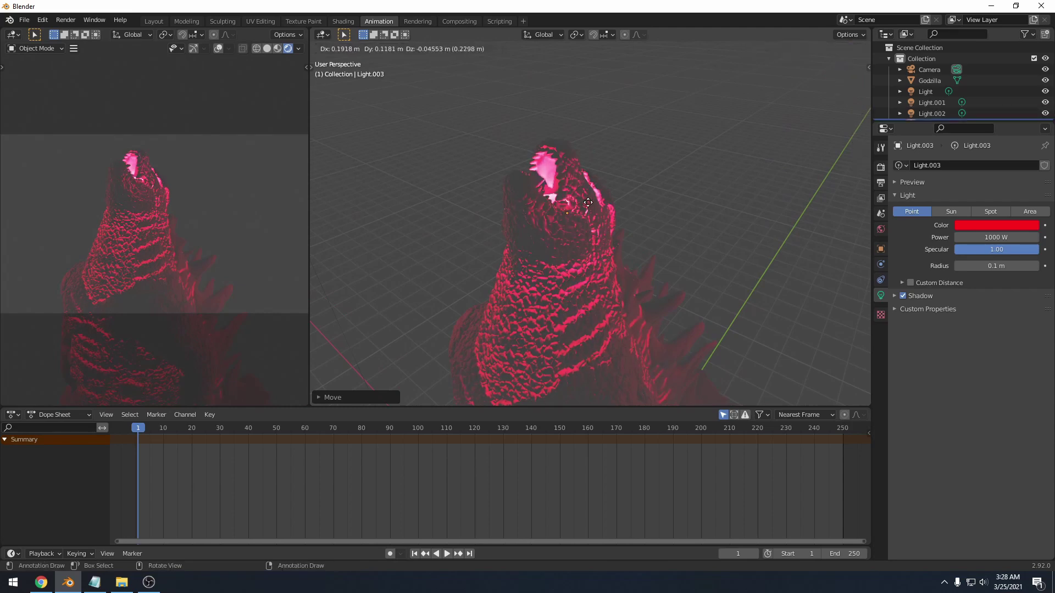
left_click(618, 194)
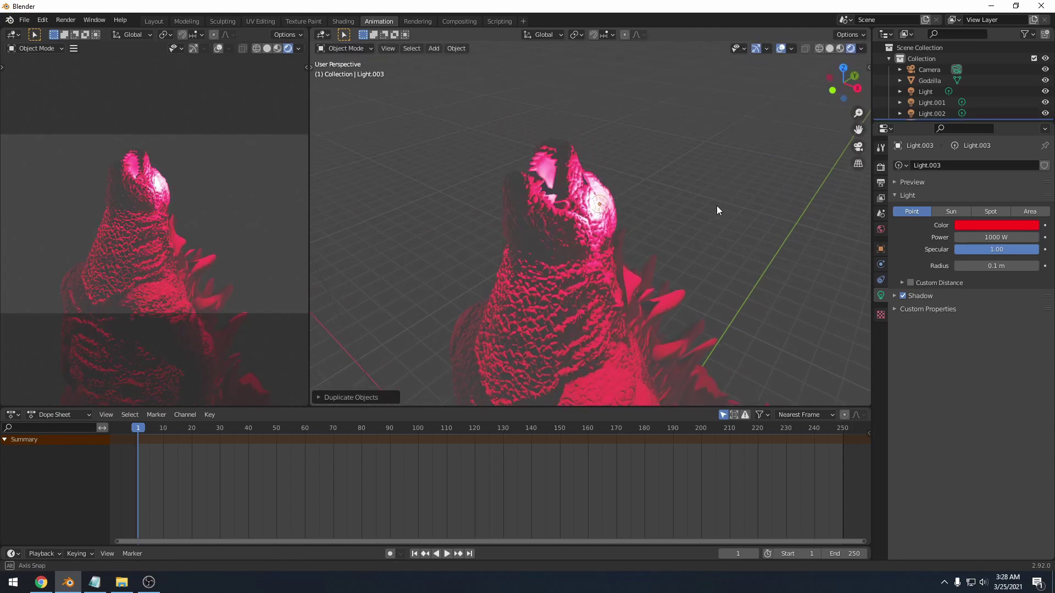
middle_click_drag(716, 206, 644, 223)
key("g")
left_click(648, 205)
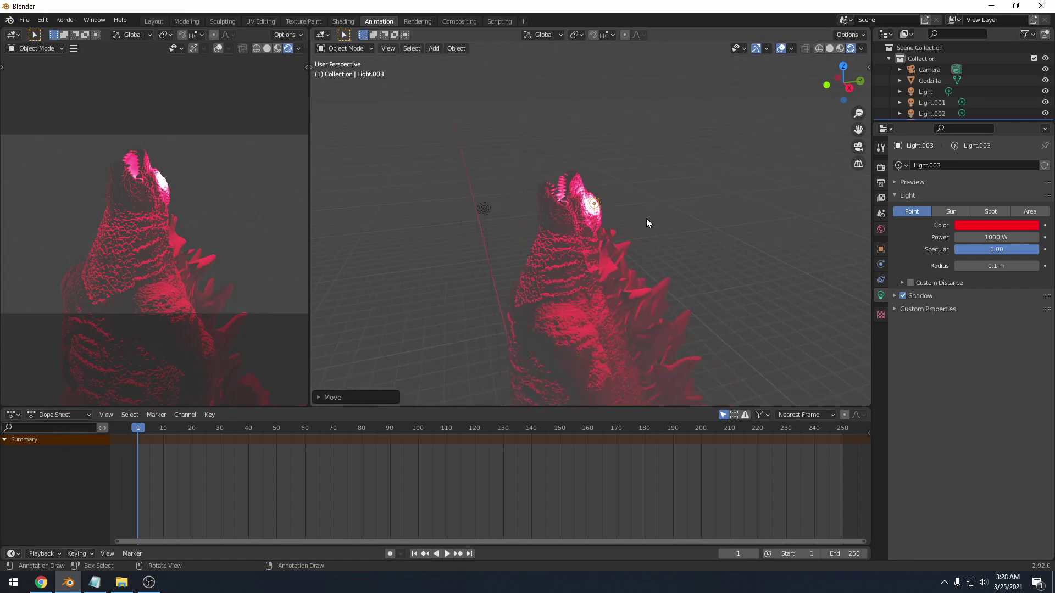
- Set Light.003's power to 200 W
scroll(646, 229, "up", 3)
scroll(643, 182, "up", 4)
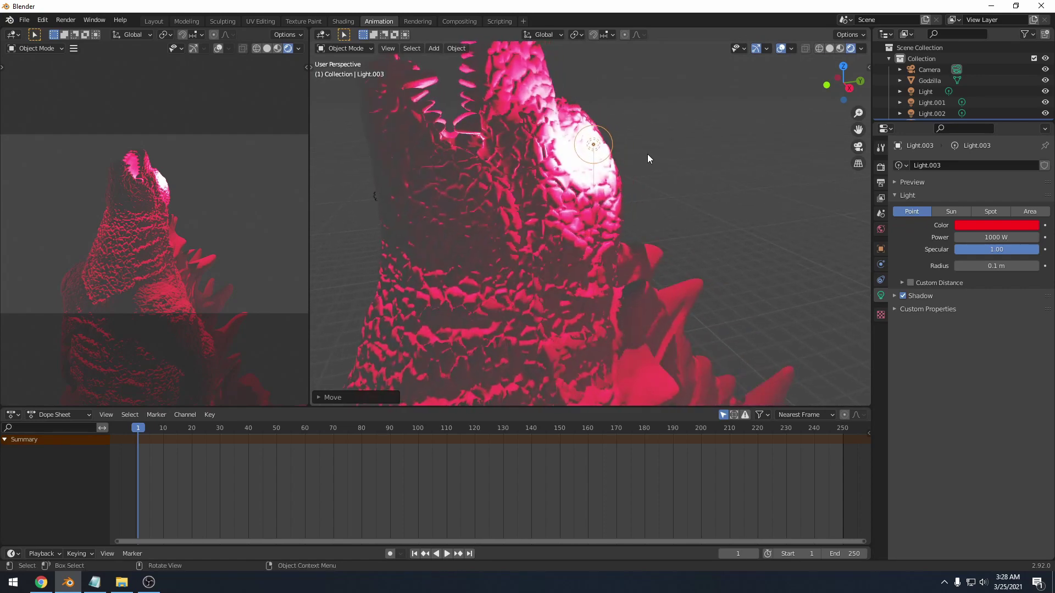
middle_click_drag(653, 170, 651, 190)
double_click(981, 237)
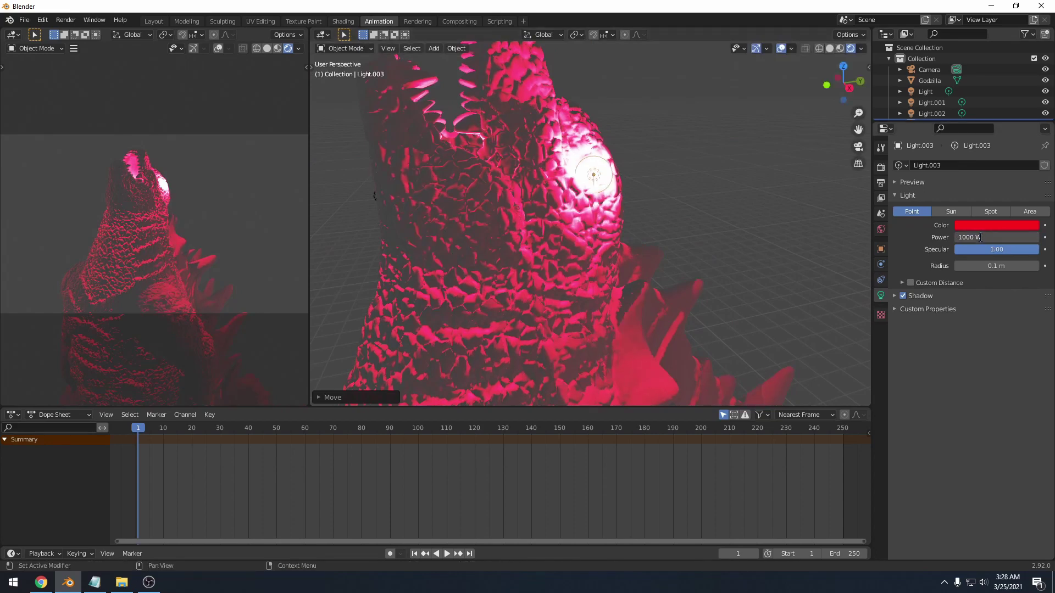
type("200")
key("Return")
- Fine-tune the eye light's position with X and Z constrained moves
middle_click_drag(675, 179, 691, 179)
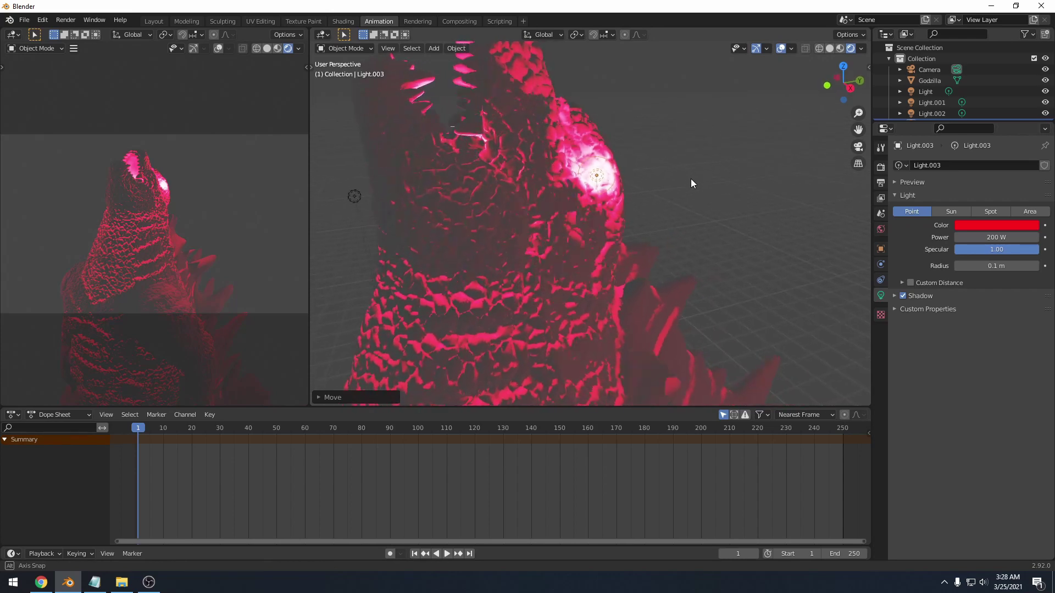
key("g")
key("x")
left_click(688, 178)
key("g")
key("y")
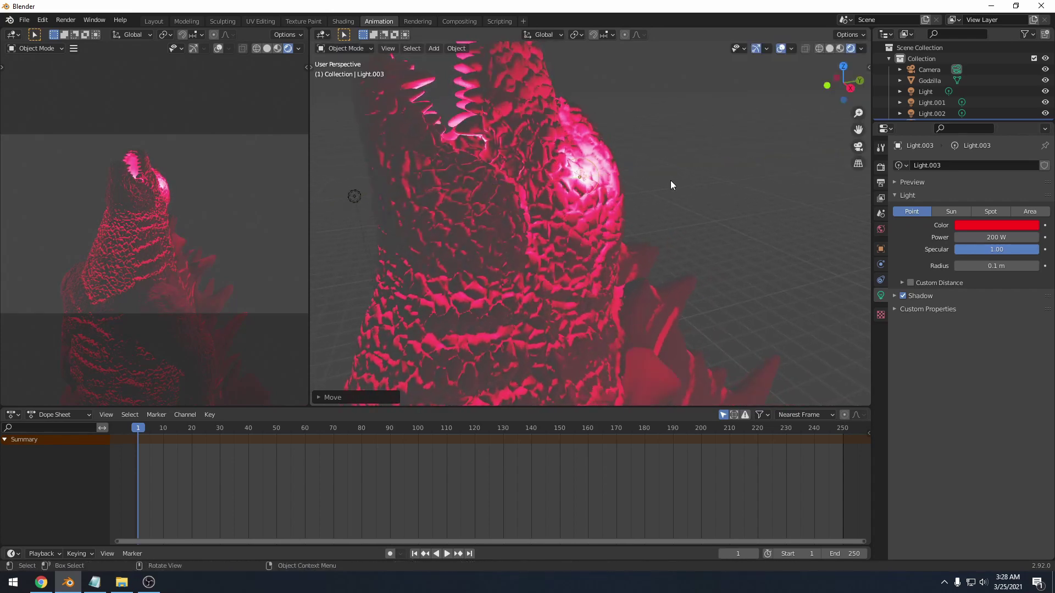
key("z")
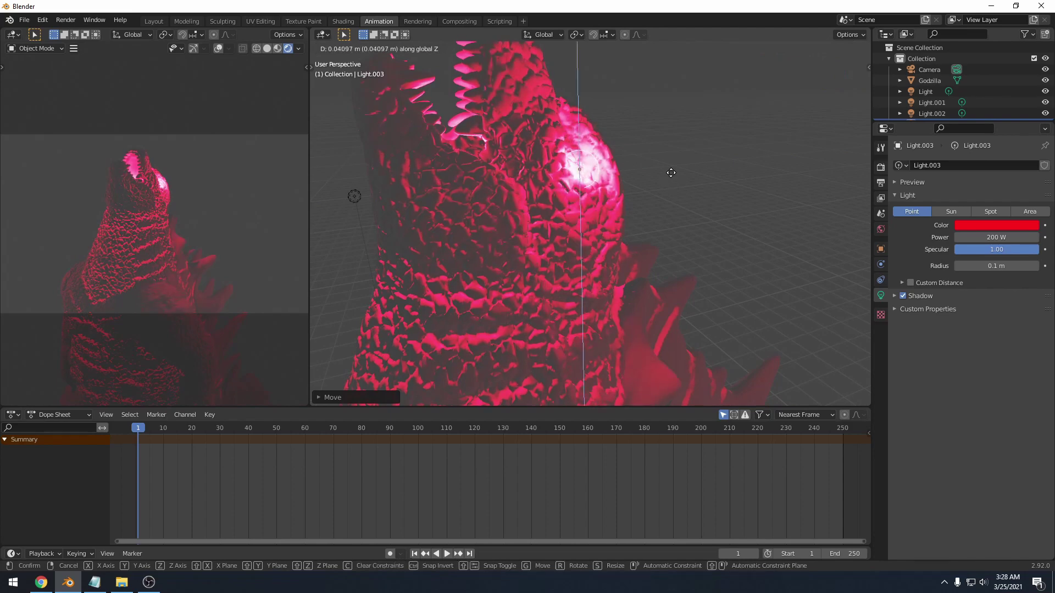
left_click(671, 178)
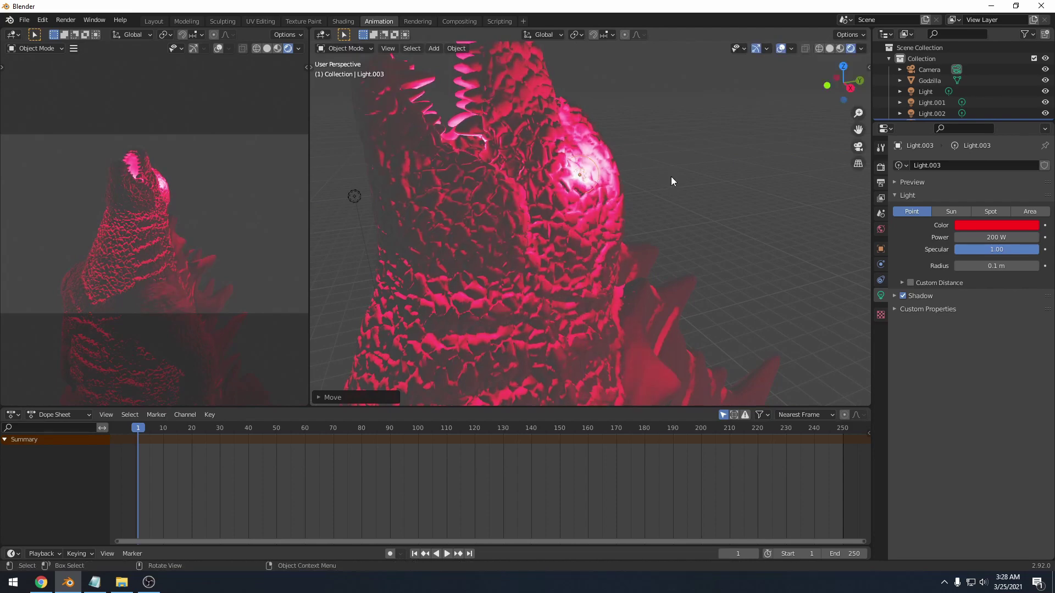
scroll(670, 178, "down", 4)
scroll(594, 180, "up", 3)
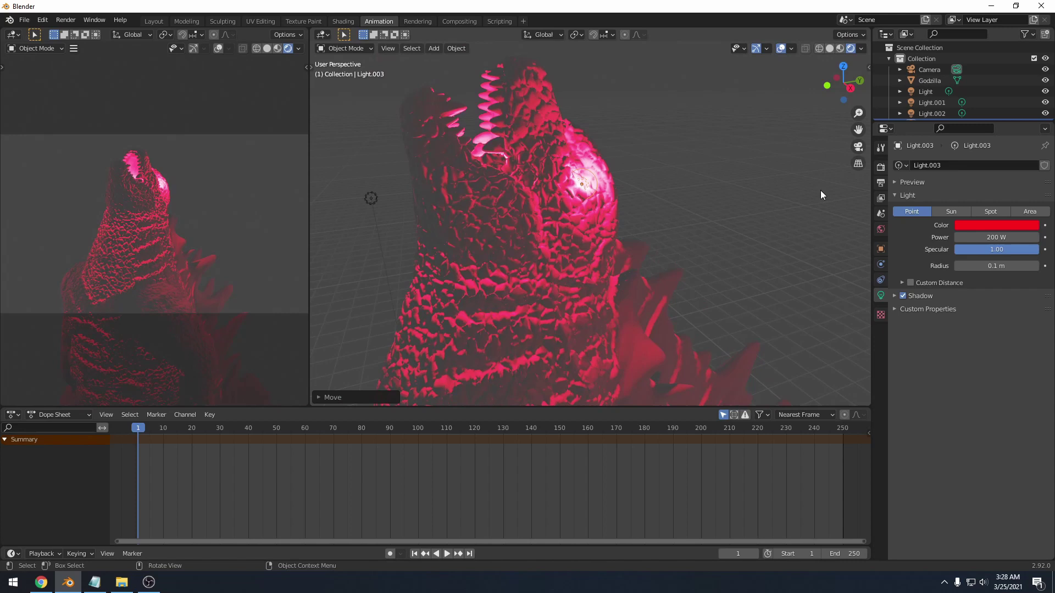
- Lower the eye light's power from 200 W to 100 W
left_click(989, 236)
left_click(959, 236)
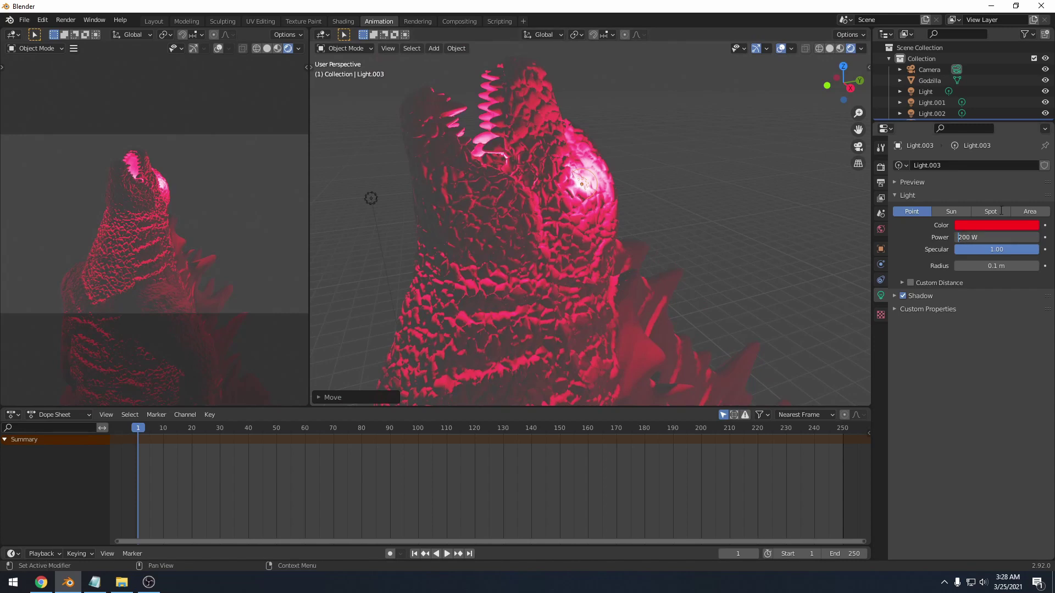
key("Delete")
type("1")
key("Return")
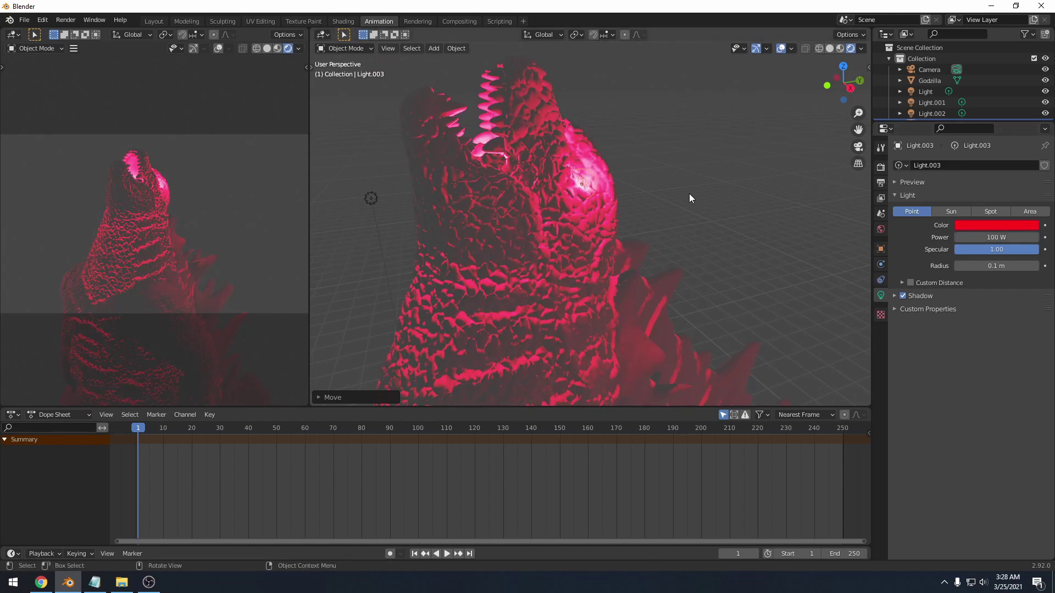
scroll(689, 194, "down", 2)
scroll(708, 227, "down", 1)
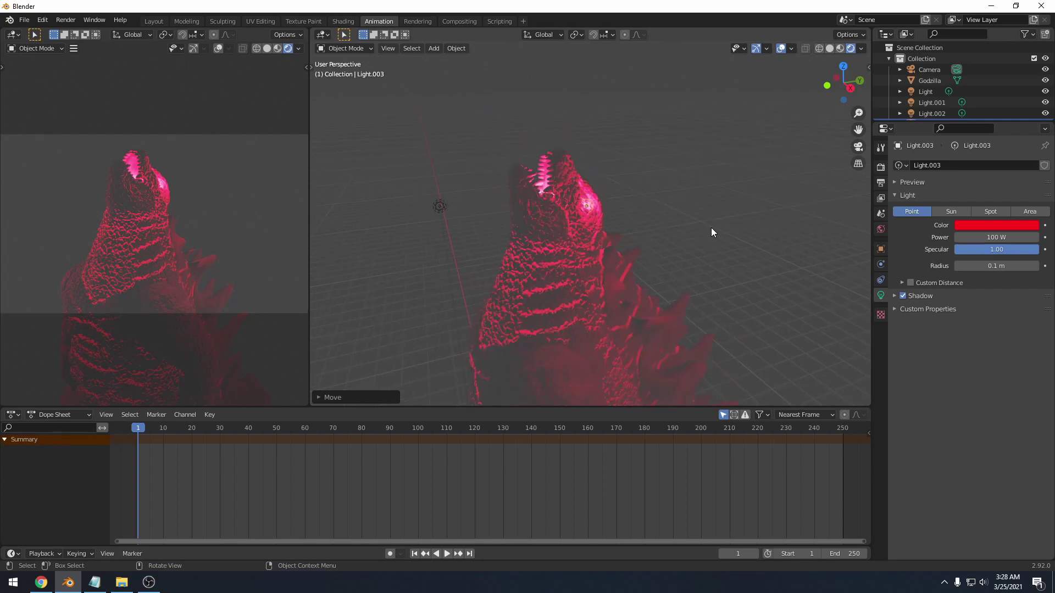
- Duplicate the eye light as Light.004 and move it down toward Godzilla's chest
middle_click_drag(733, 285, 679, 233)
scroll(678, 232, "up", 3)
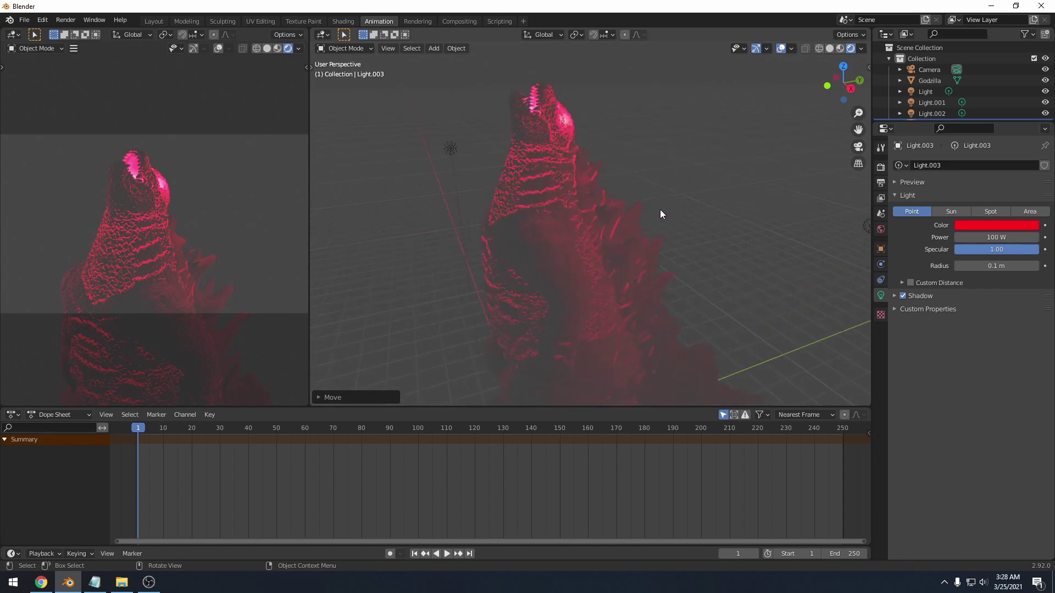
mouse_move(635, 154)
middle_mouse_down()
mouse_move(605, 190)
mouse_move(644, 164)
middle_mouse_up()
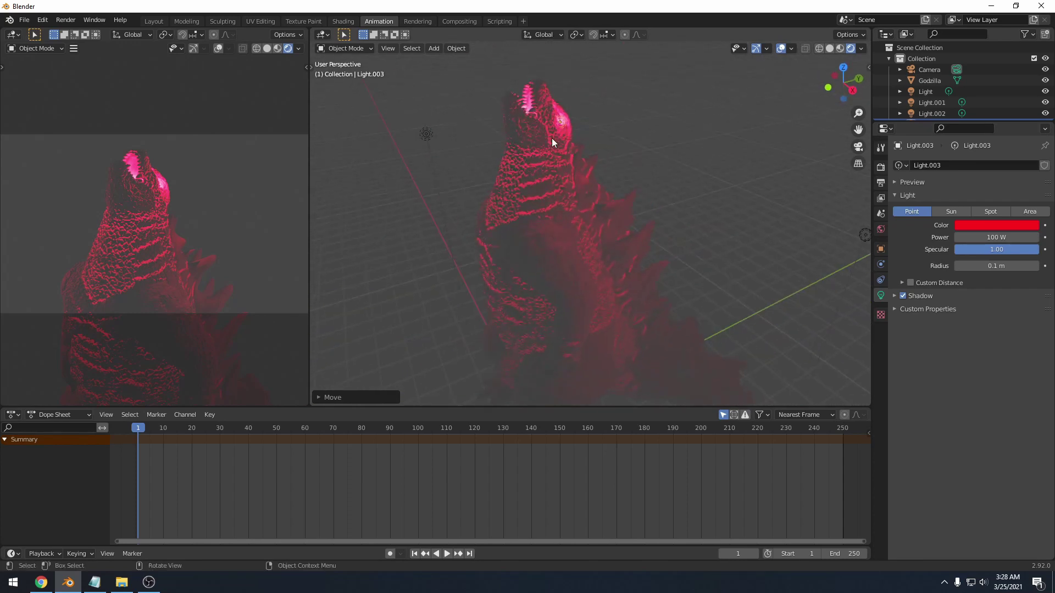
key("shift+d")
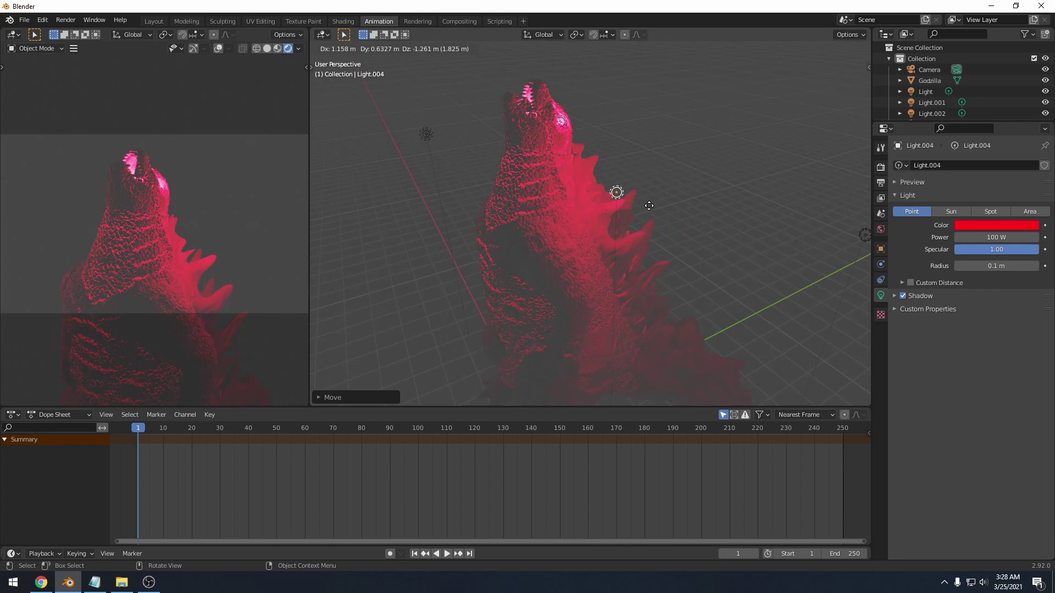
left_click(650, 231)
middle_click_drag(654, 234, 570, 220)
key("g")
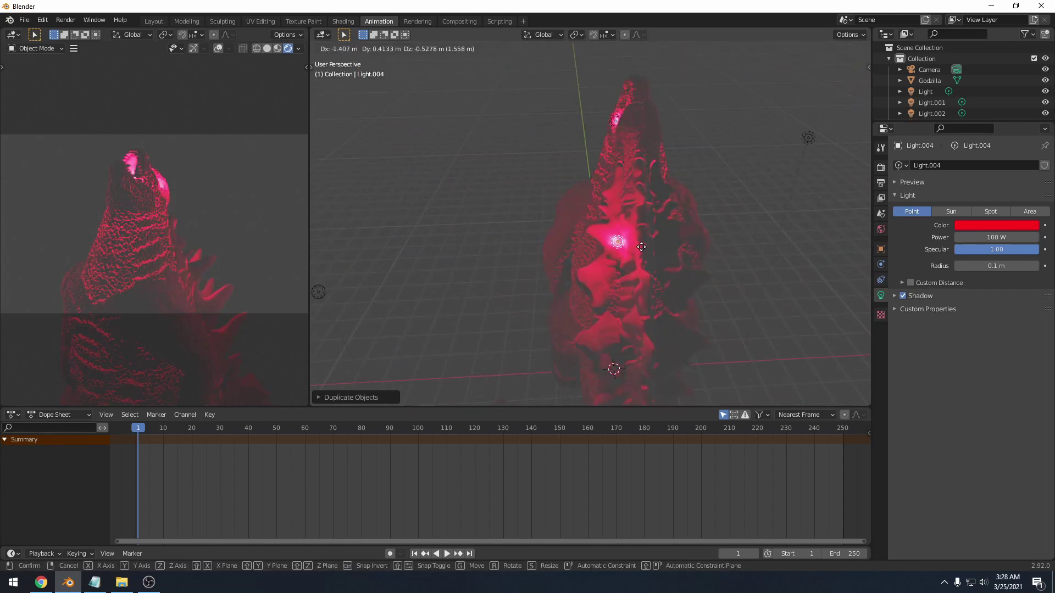
left_click(637, 261)
- Reposition Light.004 near the back spines and check its colour
middle_click_drag(637, 261, 748, 245)
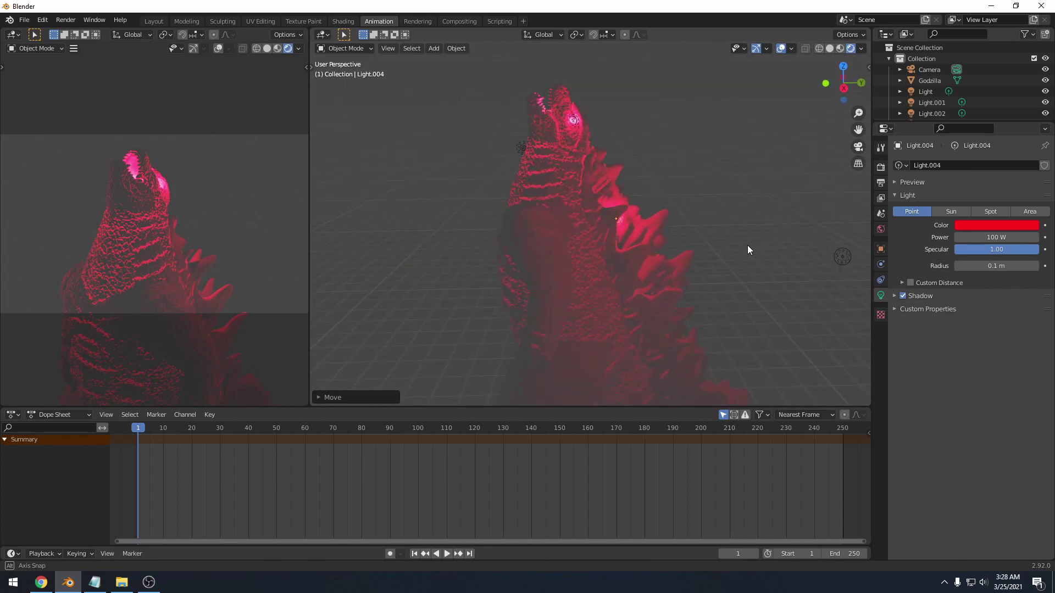
key("g")
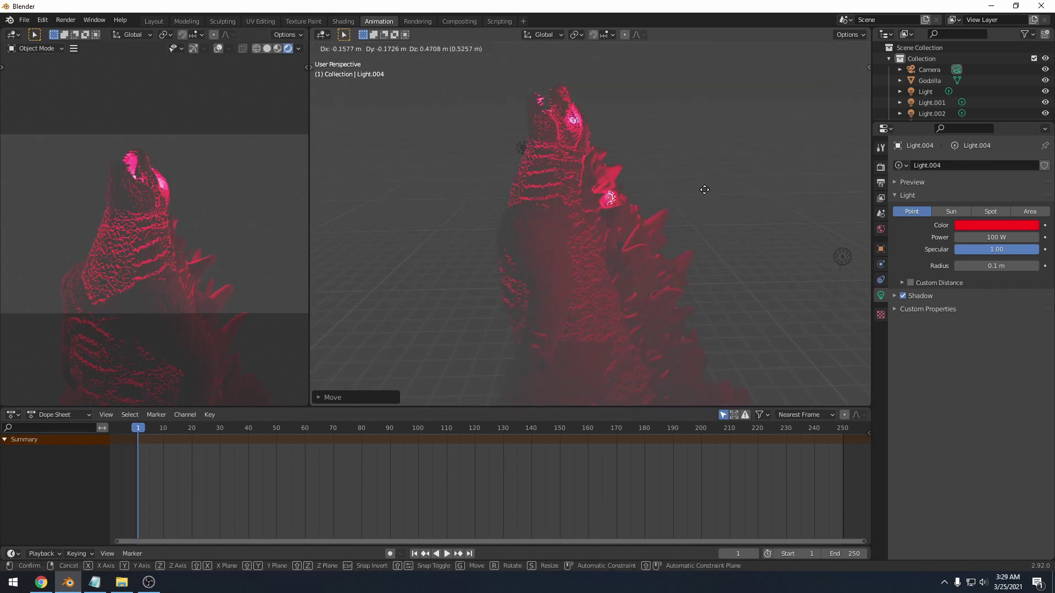
left_click(709, 197)
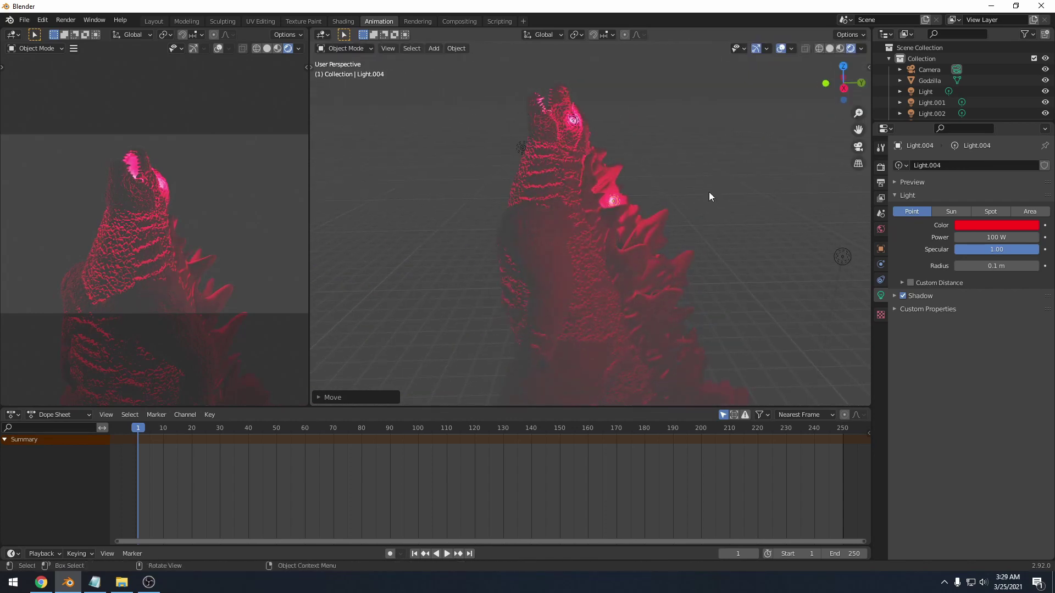
left_click(968, 223)
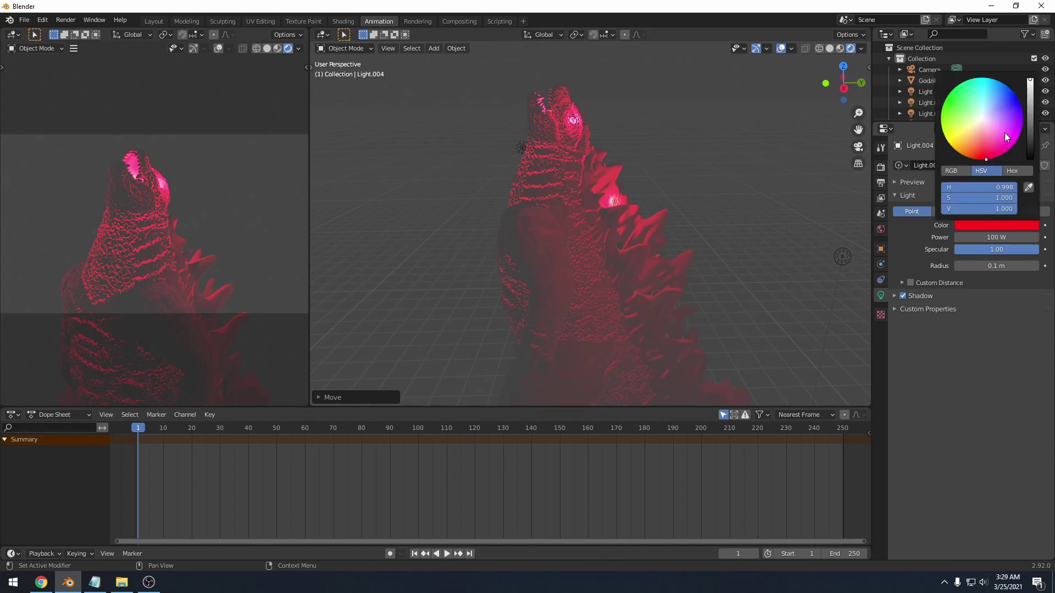
key("g")
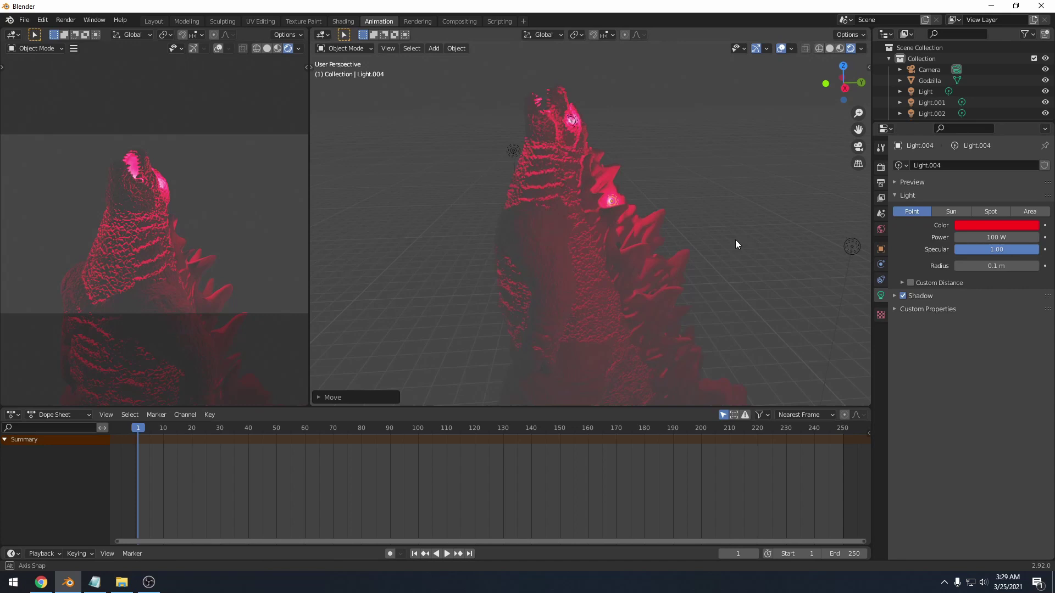
- Duplicate the light several times along the spines, adjusting Light.005's spot
key("shift+d")
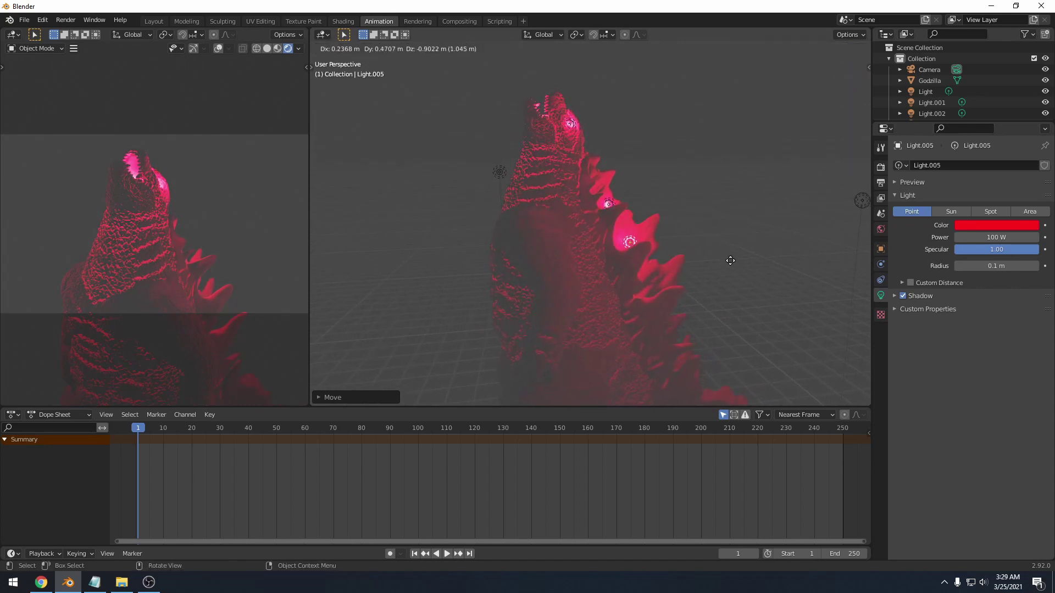
left_click(732, 260)
key("shift+d")
left_click(753, 305)
key("shift+d")
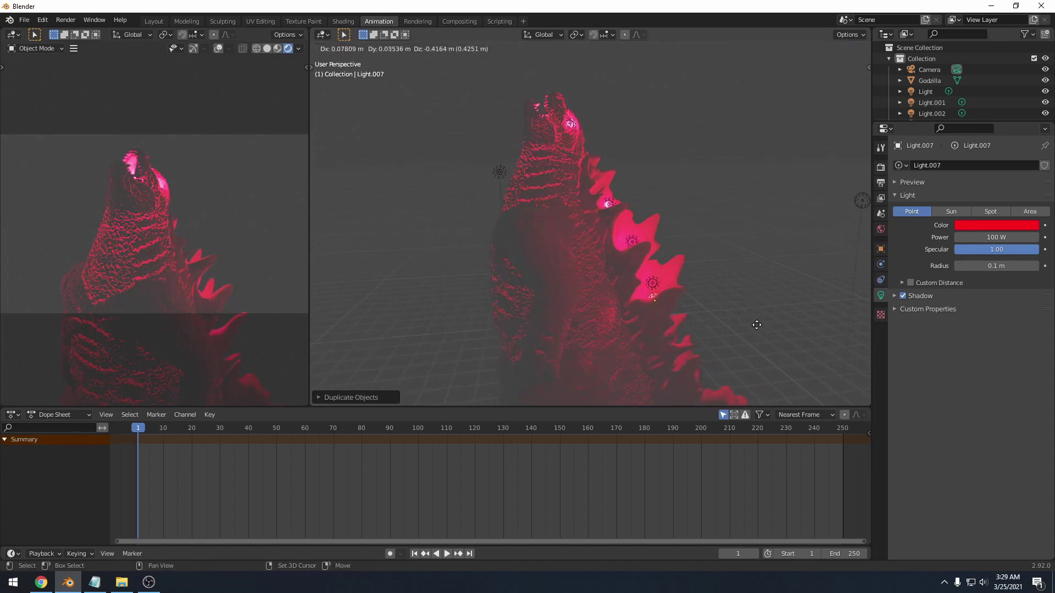
middle_click_drag(768, 360, 630, 156)
left_click(556, 128)
key("g")
left_click(560, 137)
scroll(627, 161, "up", 1)
- Set the World background colour to a near-black dark red
scroll(595, 185, "down", 6)
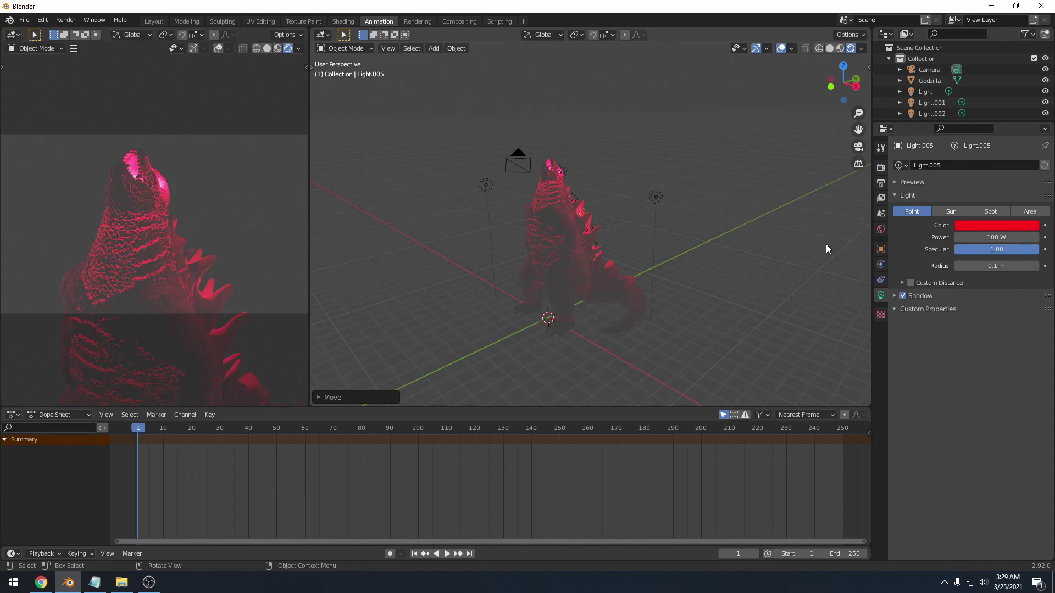
left_click(882, 230)
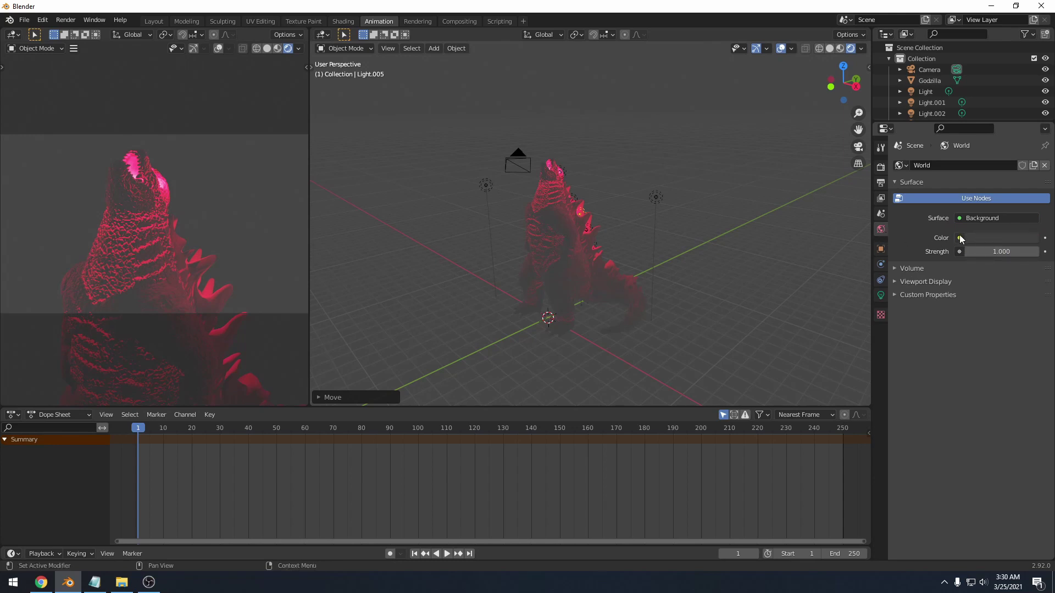
left_click(993, 237)
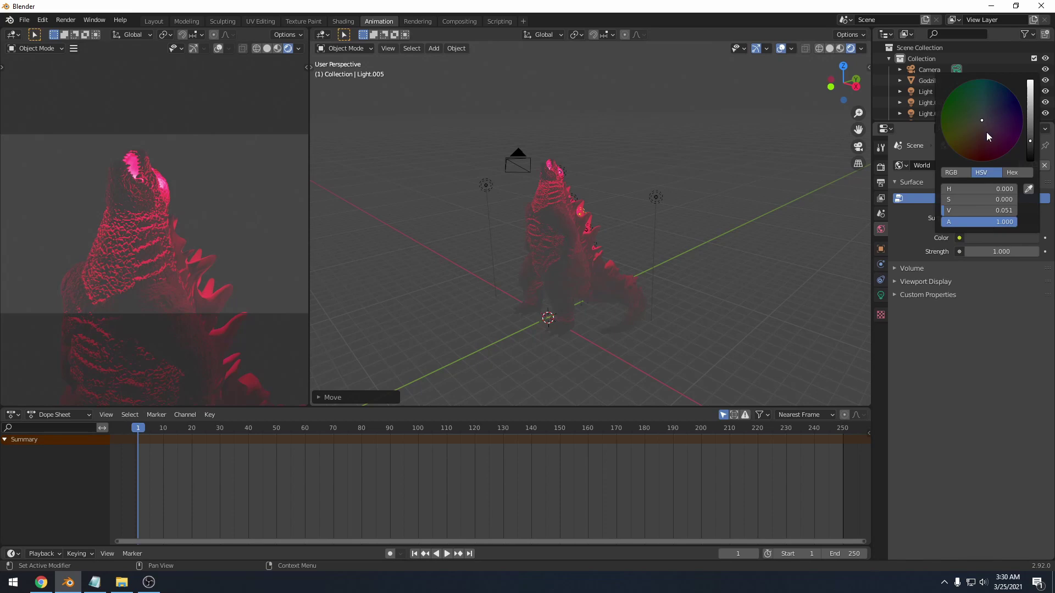
mouse_move(987, 132)
left_mouse_down()
mouse_move(974, 157)
mouse_move(985, 144)
left_mouse_up()
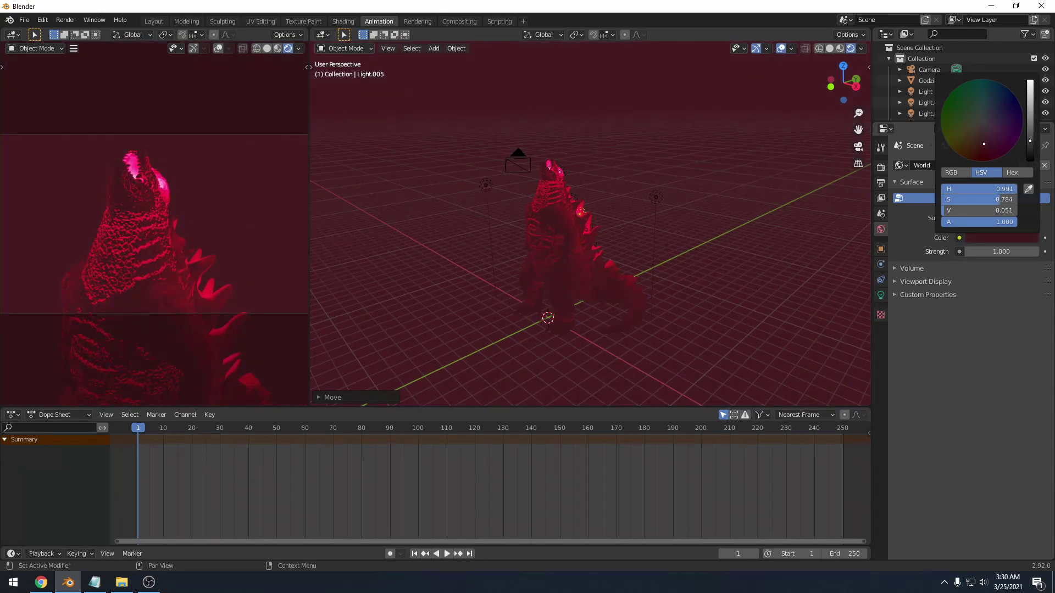
left_click_drag(1030, 141, 1030, 152)
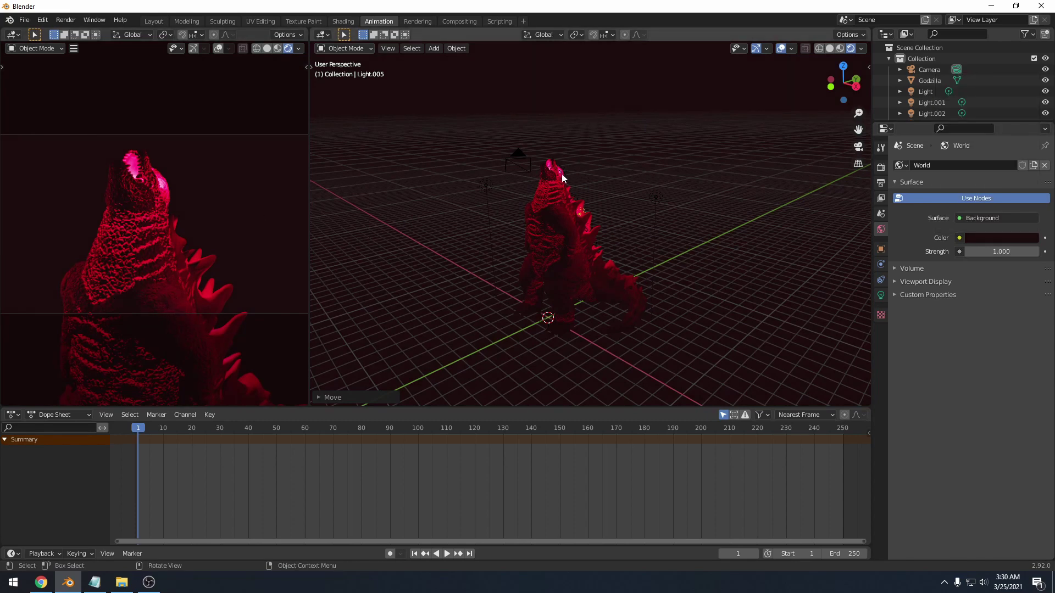
- Select Light.002 and duplicate it into a new light, Light.008
scroll(563, 172, "up", 5)
middle_click_drag(691, 210, 494, 187)
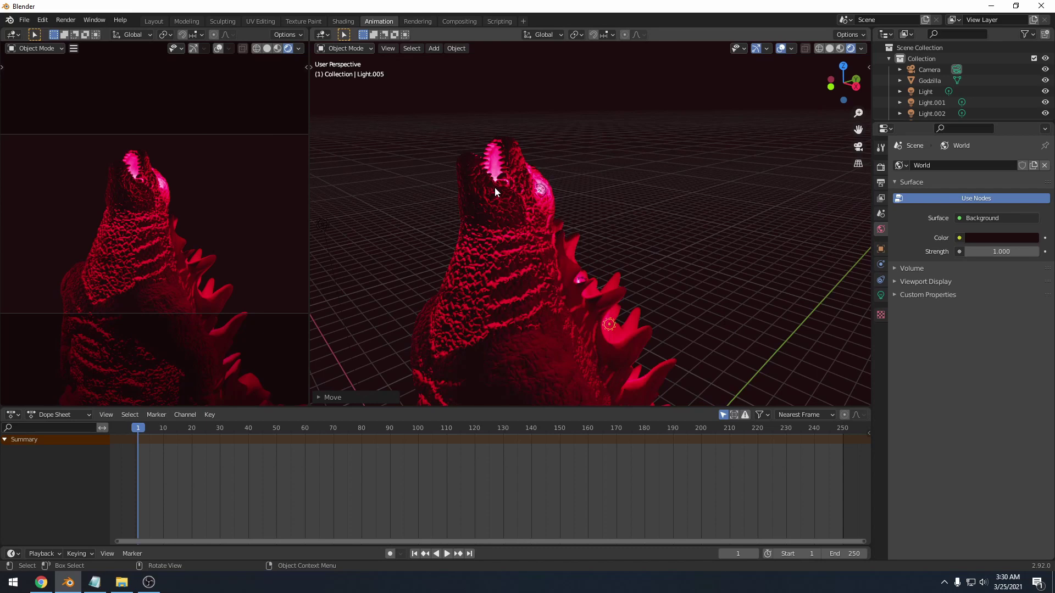
middle_click_drag(598, 181, 383, 265)
left_click(375, 252)
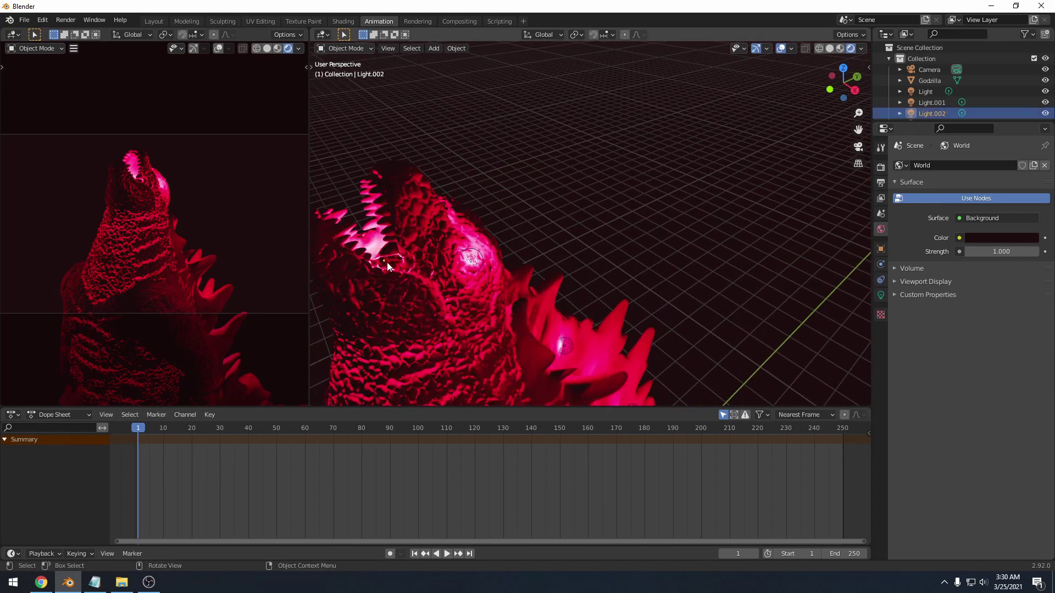
scroll(511, 242, "down", 6)
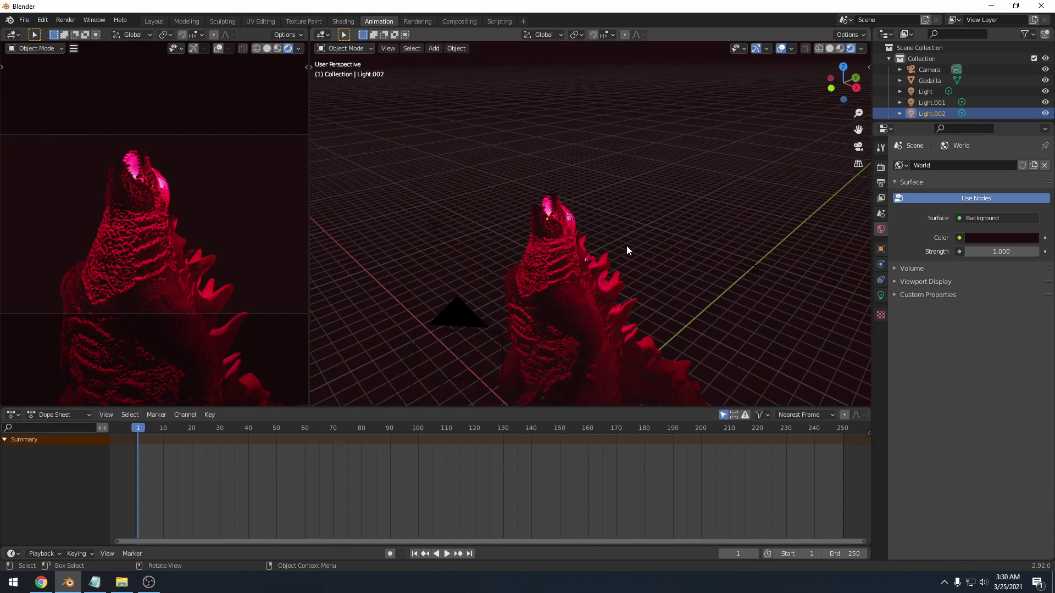
key("shift+d")
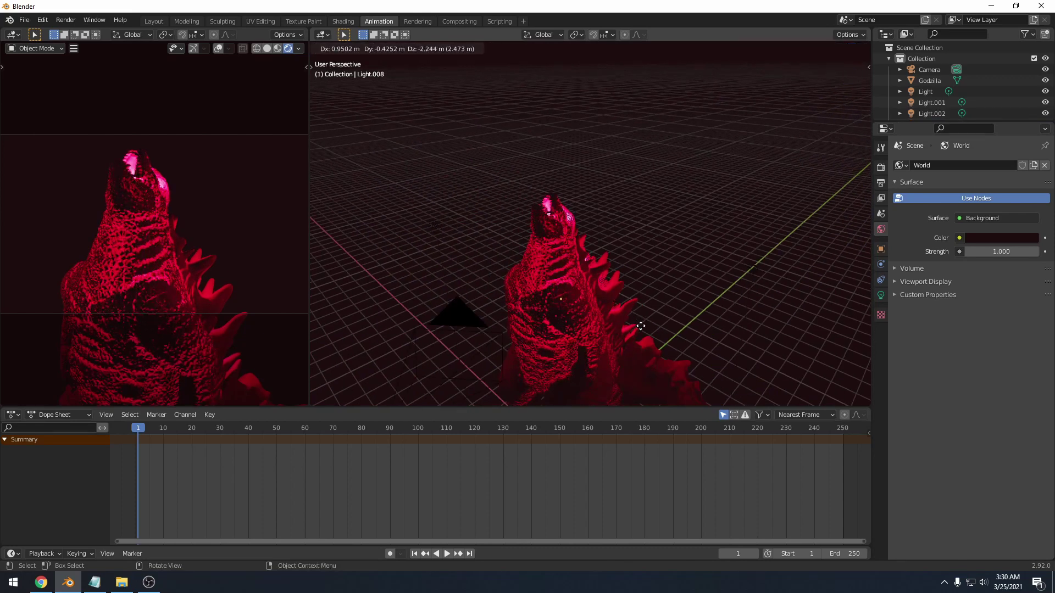
left_click(642, 325)
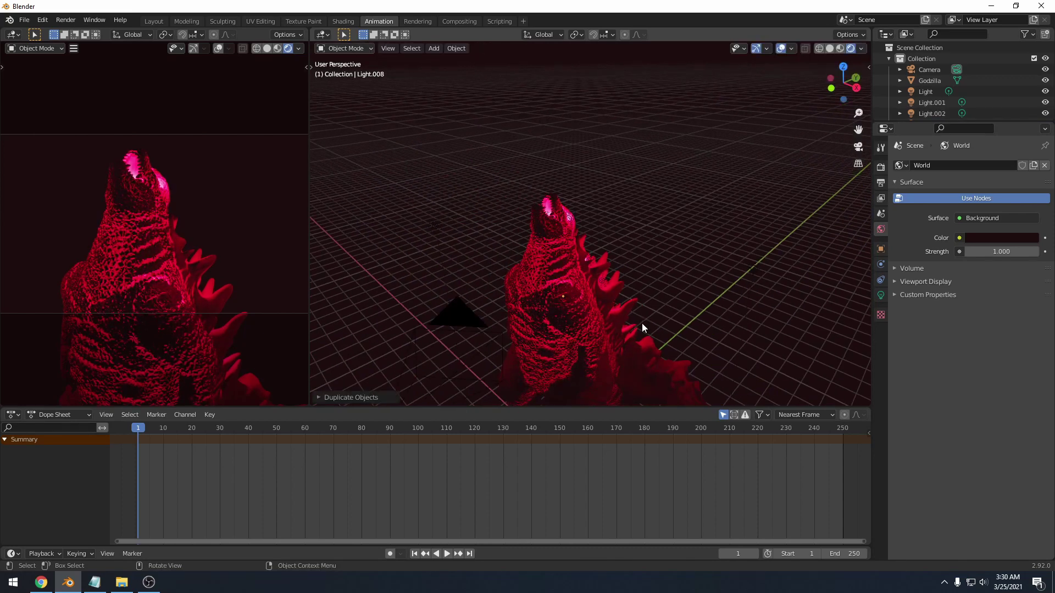
middle_click_drag(642, 324, 612, 240)
key("g")
left_click(624, 285)
- Move Light.008 inside Godzilla's chest for a small glow there
scroll(543, 200, "up", 5)
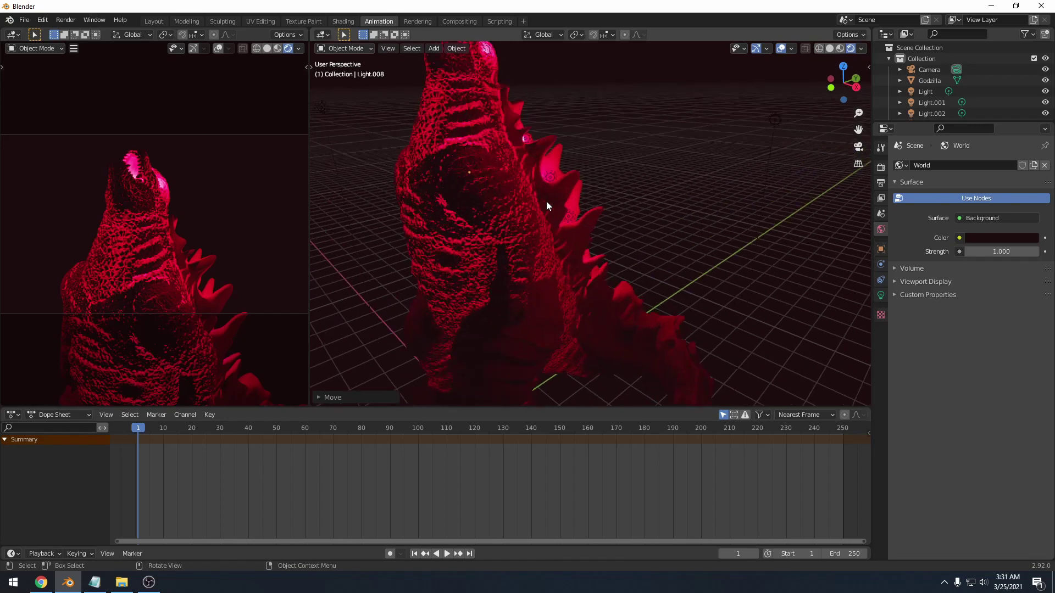
middle_click_drag(546, 202, 587, 208)
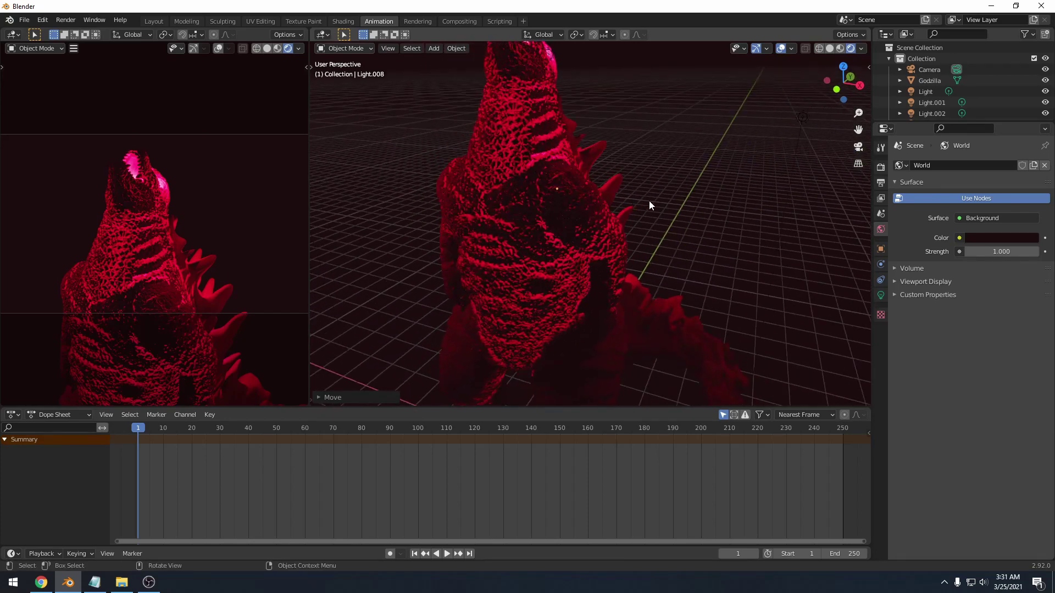
middle_click_drag(649, 213, 662, 243)
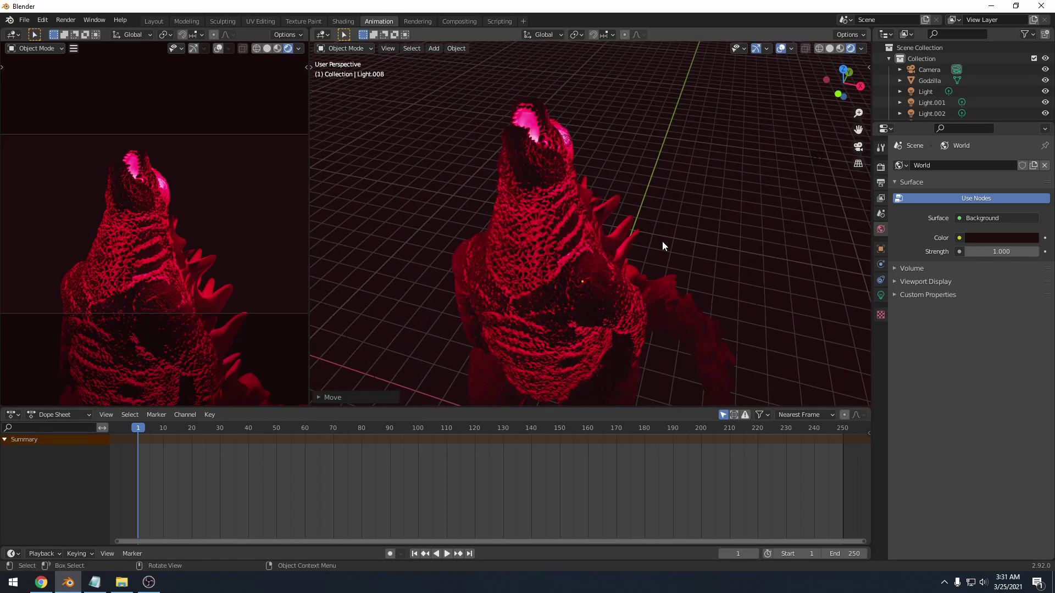
key("g")
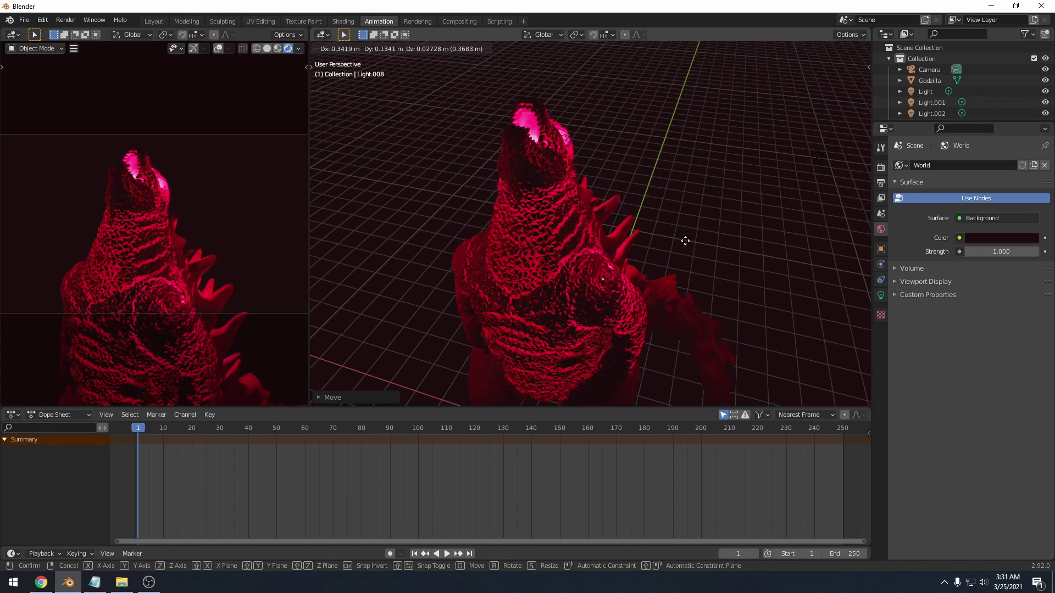
left_click(684, 243)
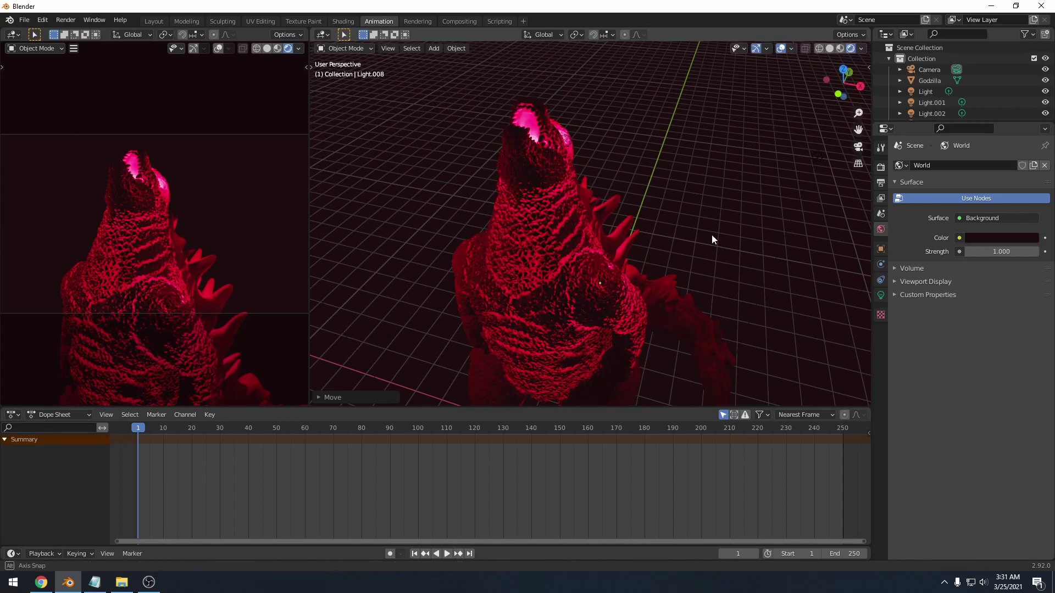
middle_click_drag(712, 236, 662, 249)
scroll(651, 245, "down", 3)
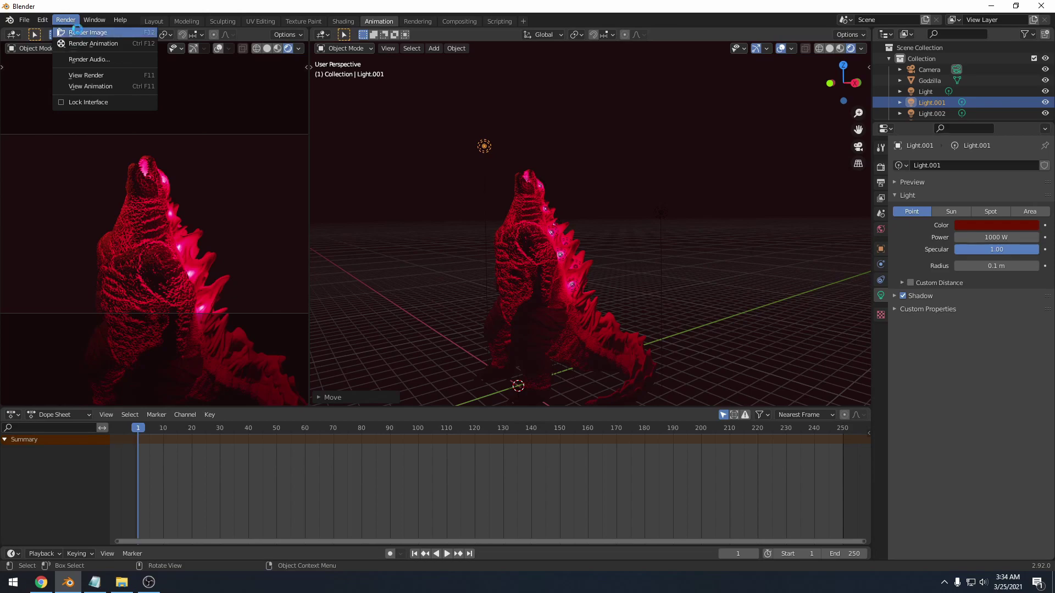
- Render frame 1 of the red-lit Godzilla scene (Render Image, F12)
left_click(77, 30)
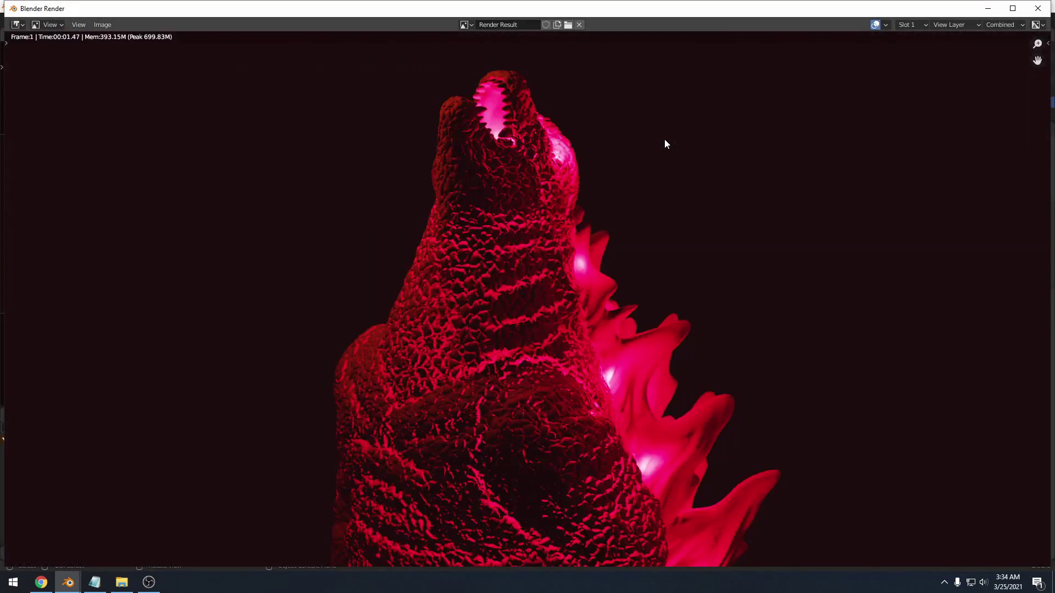